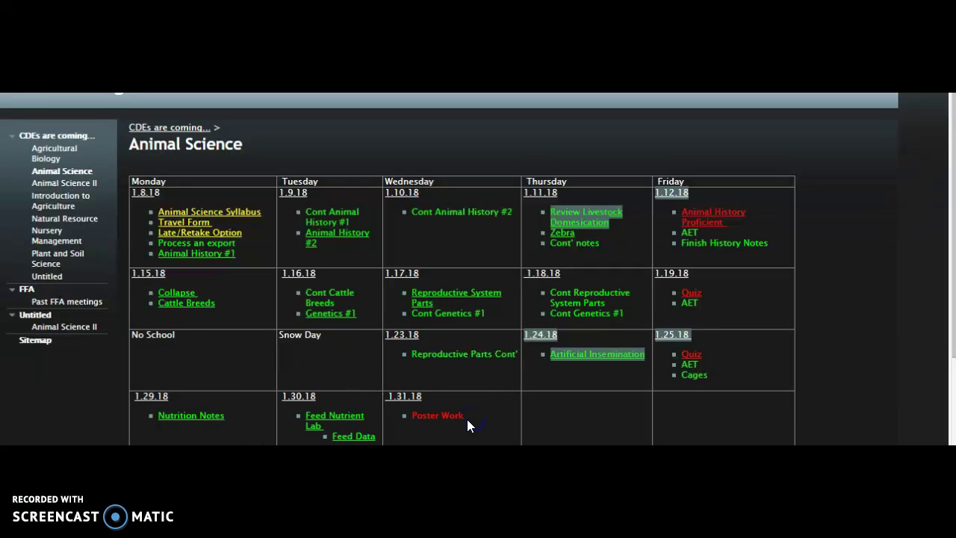
From the Animal Science calendar's Poster Work entry, go to the lab write-up and examine its Title requirements and attached comment.
{"action": "left_click_drag", "start_coordinate": [466, 421], "coordinate": [412, 415]}
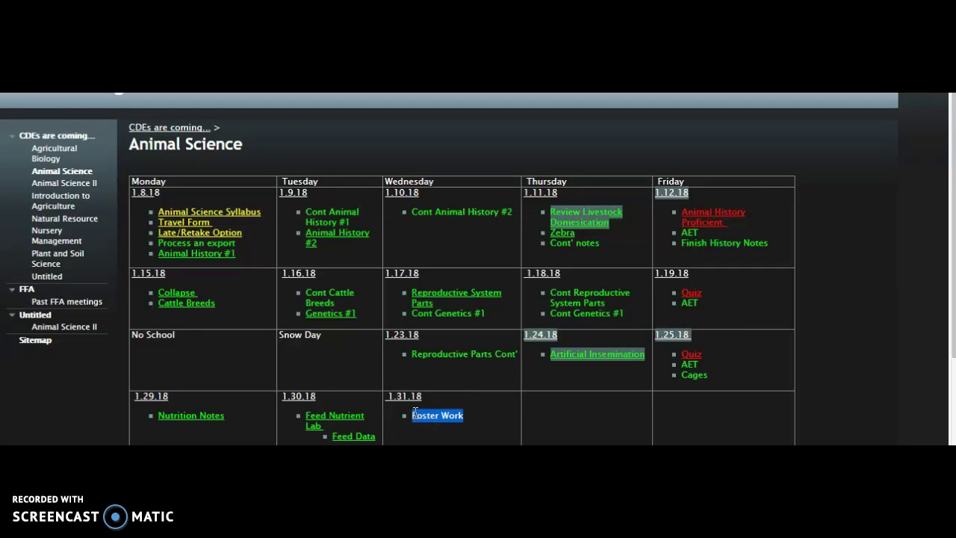
{"action": "left_click_drag", "start_coordinate": [433, 415], "coordinate": [342, 420]}
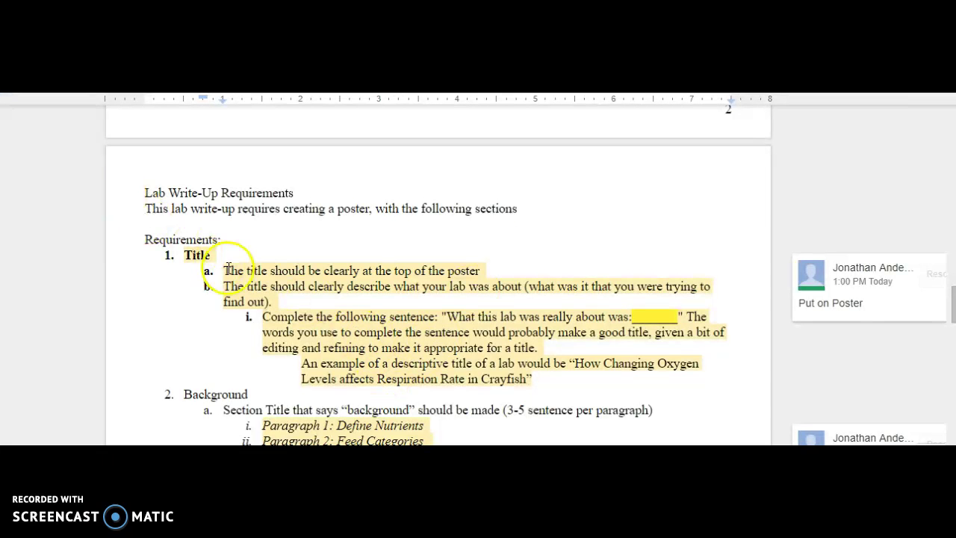
{"action": "left_click", "coordinate": [226, 268]}
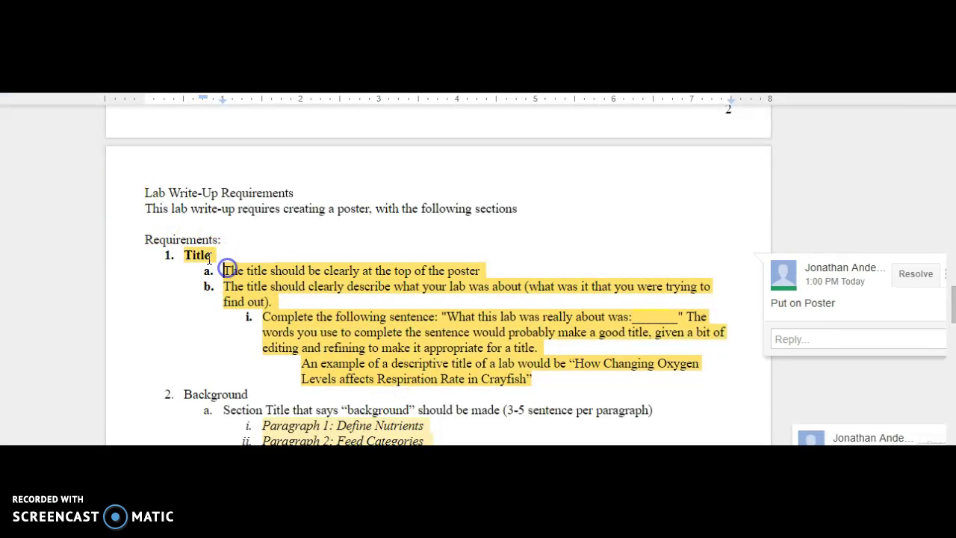
{"action": "left_click", "coordinate": [181, 256]}
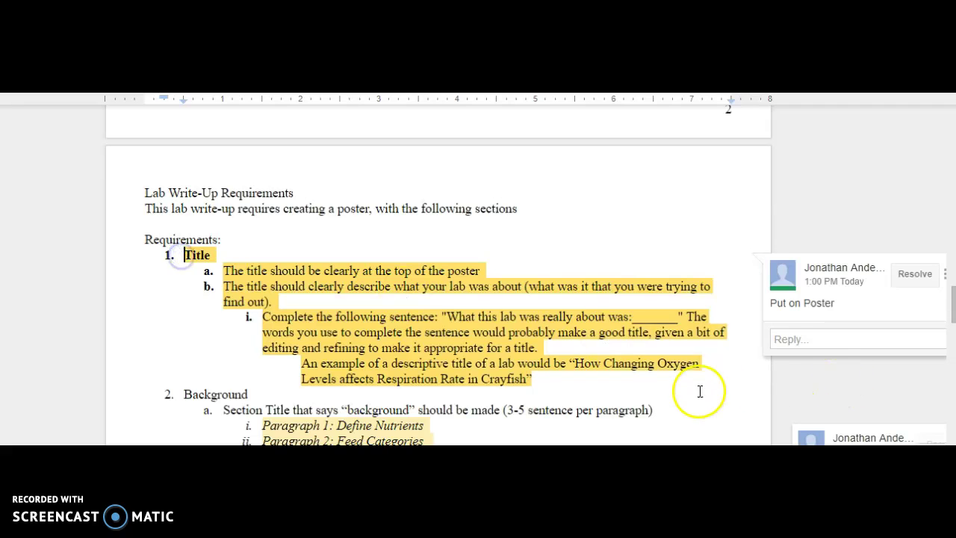
{"action": "left_click", "coordinate": [727, 365]}
{"action": "left_click_drag", "start_coordinate": [855, 308], "coordinate": [767, 303]}
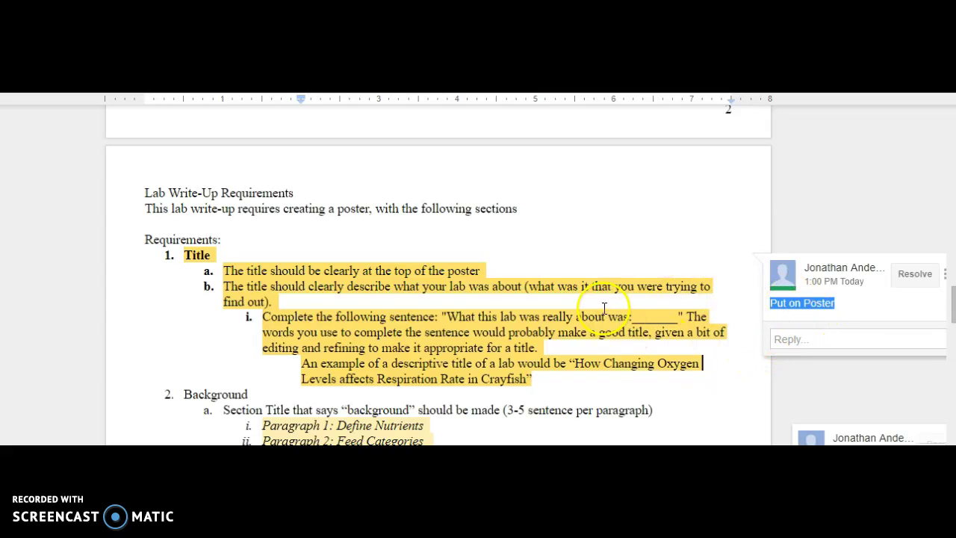
{"action": "left_click", "coordinate": [323, 301]}
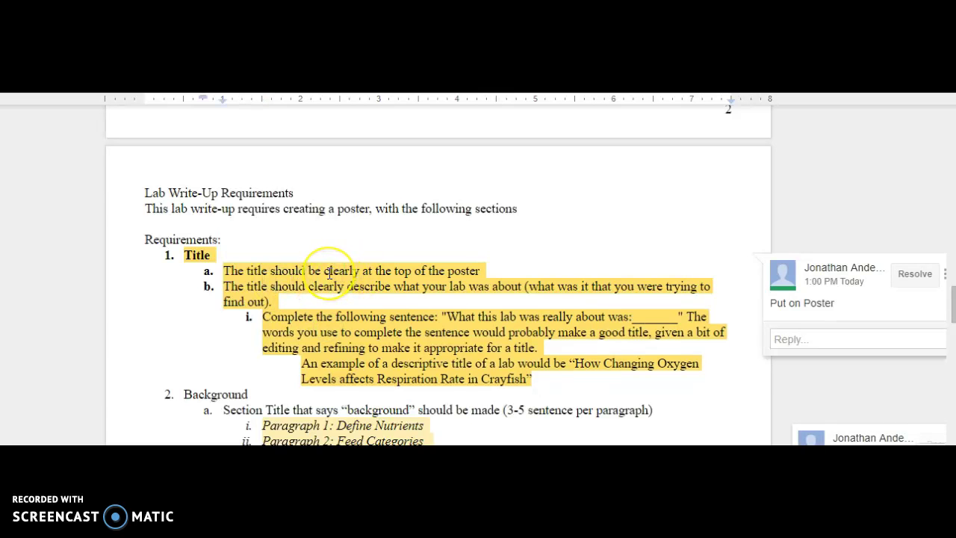
Examine the Background section's paragraph requirements, its sentences-per-paragraph rule and the attached comment.
{"action": "scroll", "coordinate": [328, 272], "scroll_direction": "down", "scroll_amount": 4}
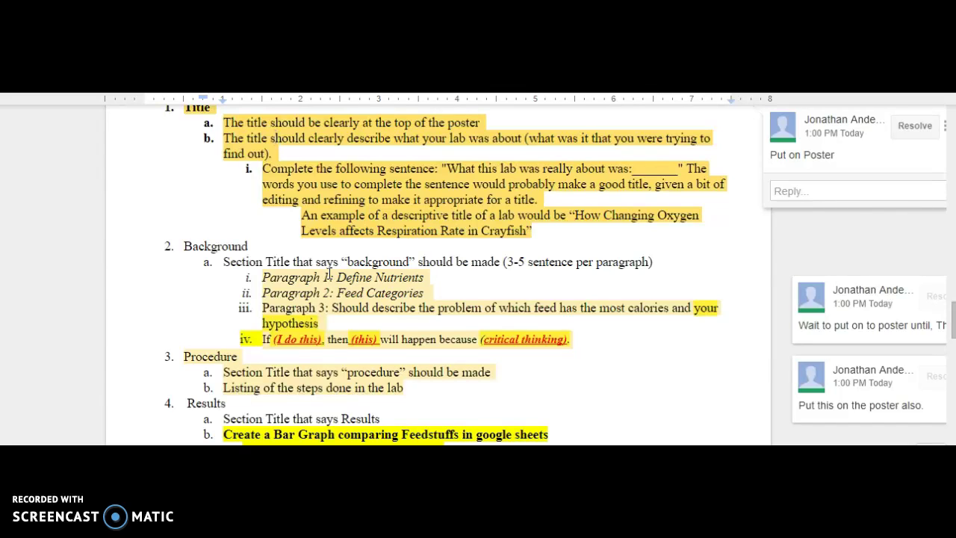
{"action": "left_click", "coordinate": [519, 232]}
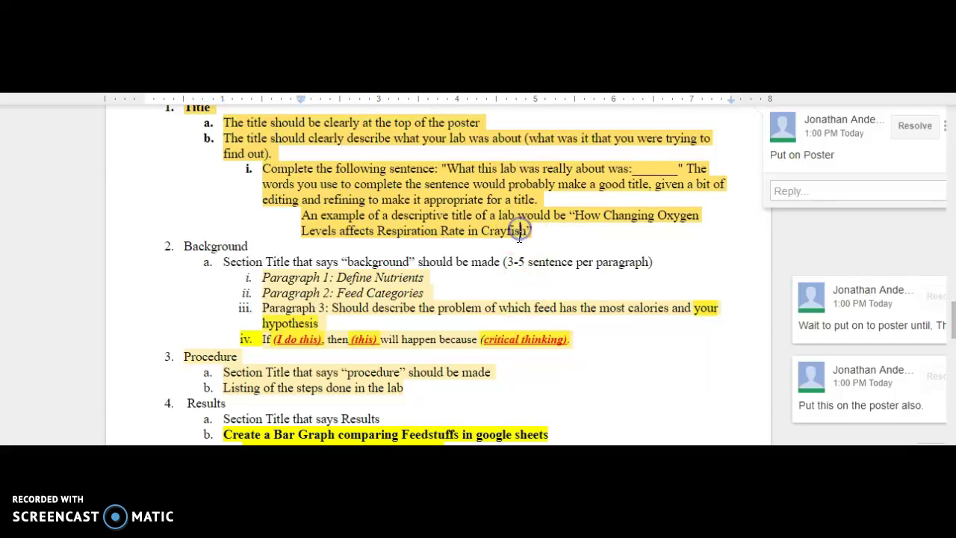
{"action": "left_click", "coordinate": [258, 291]}
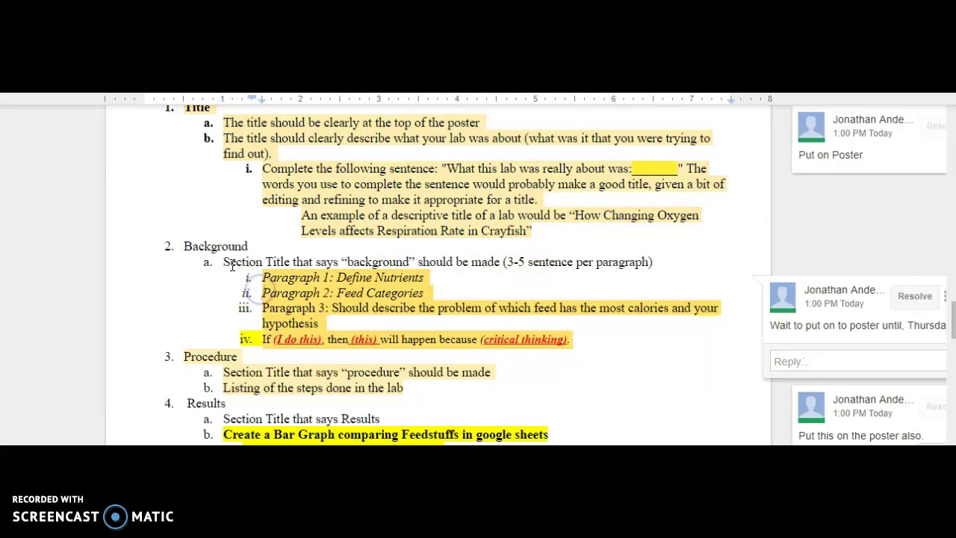
{"action": "scroll", "coordinate": [239, 269], "scroll_direction": "down", "scroll_amount": 1}
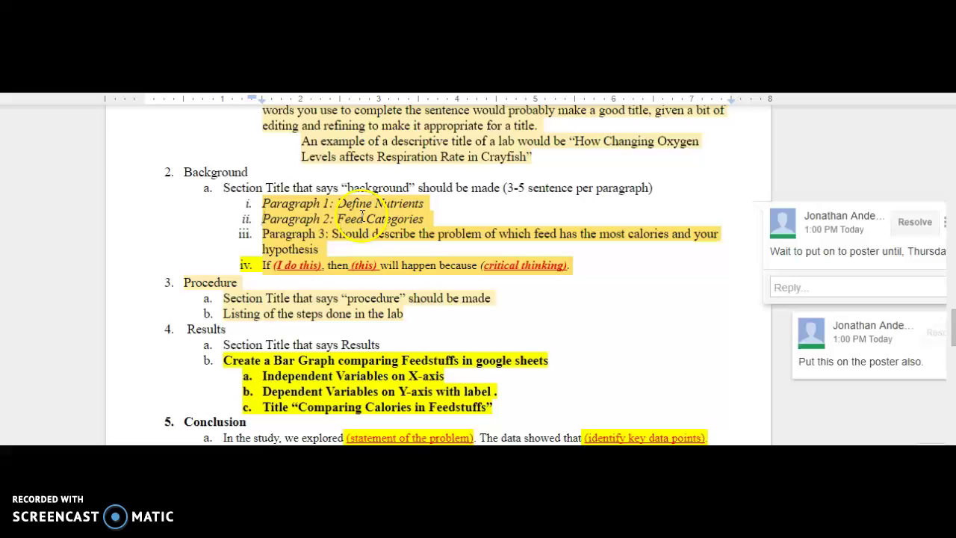
{"action": "left_click_drag", "start_coordinate": [261, 233], "coordinate": [579, 265]}
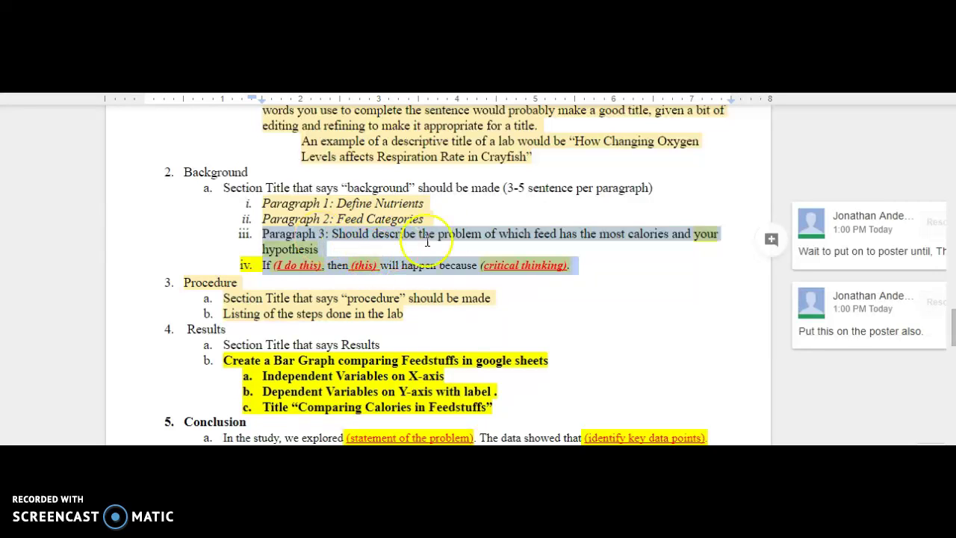
{"action": "left_click_drag", "start_coordinate": [505, 188], "coordinate": [675, 188]}
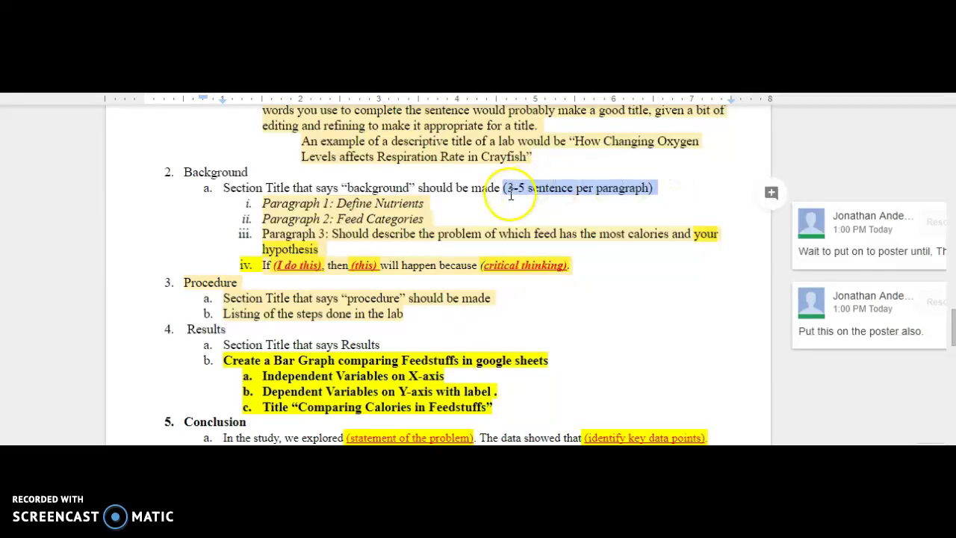
{"action": "left_click", "coordinate": [352, 242]}
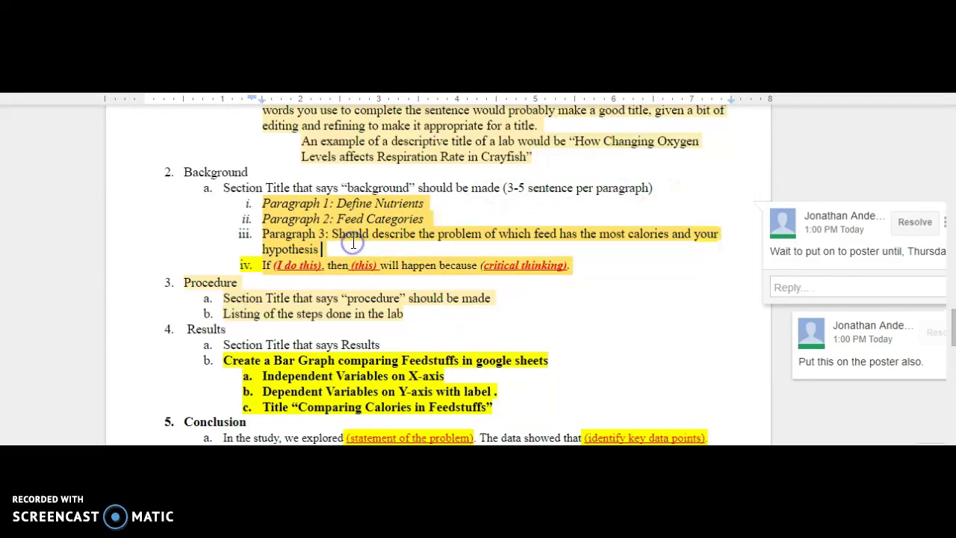
{"action": "left_click", "coordinate": [295, 241]}
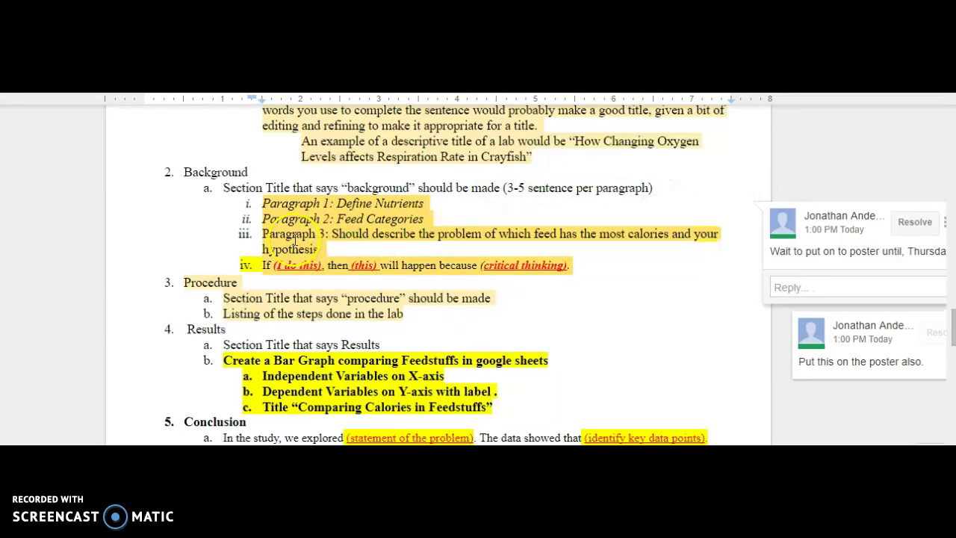
Indent the "If (I do this), then (this) will happen" line one level so it sits under Paragraph 3.
{"action": "left_click", "coordinate": [258, 269]}
{"action": "key", "text": "Tab"}
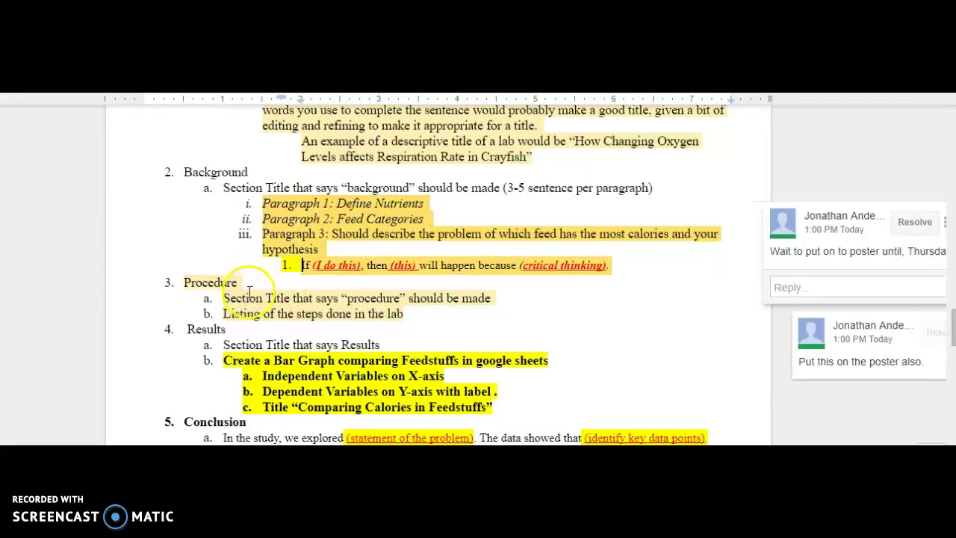
{"action": "left_click", "coordinate": [140, 246]}
Examine the Procedure requirements and the bar graph instructions under Results.
{"action": "scroll", "coordinate": [141, 246], "scroll_direction": "down", "scroll_amount": 1}
{"action": "left_click", "coordinate": [208, 220]}
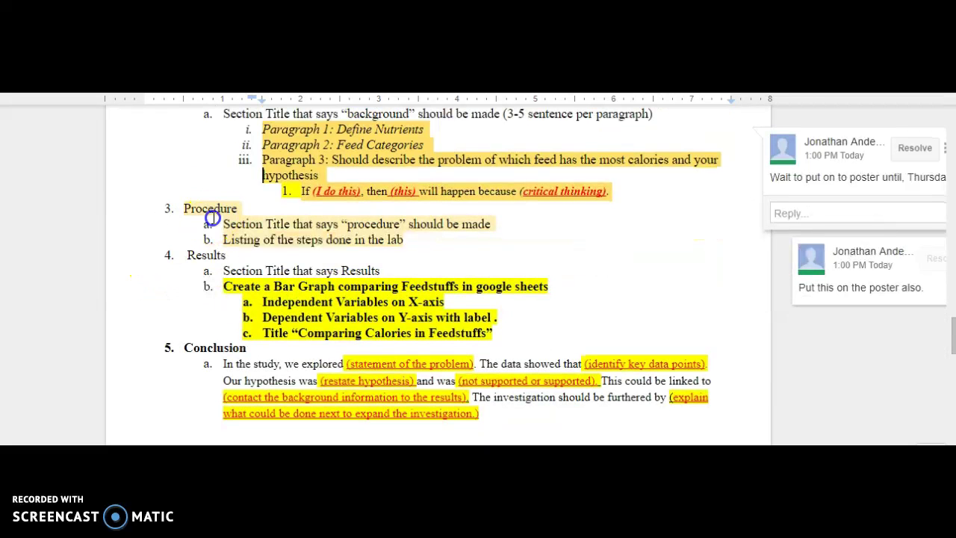
{"action": "left_click_drag", "start_coordinate": [189, 207], "coordinate": [437, 238]}
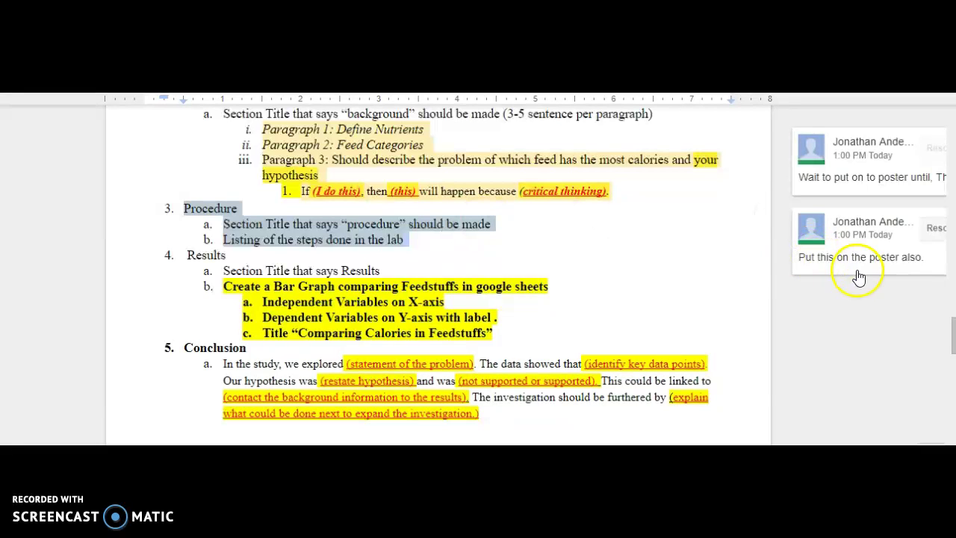
{"action": "left_click", "coordinate": [417, 272]}
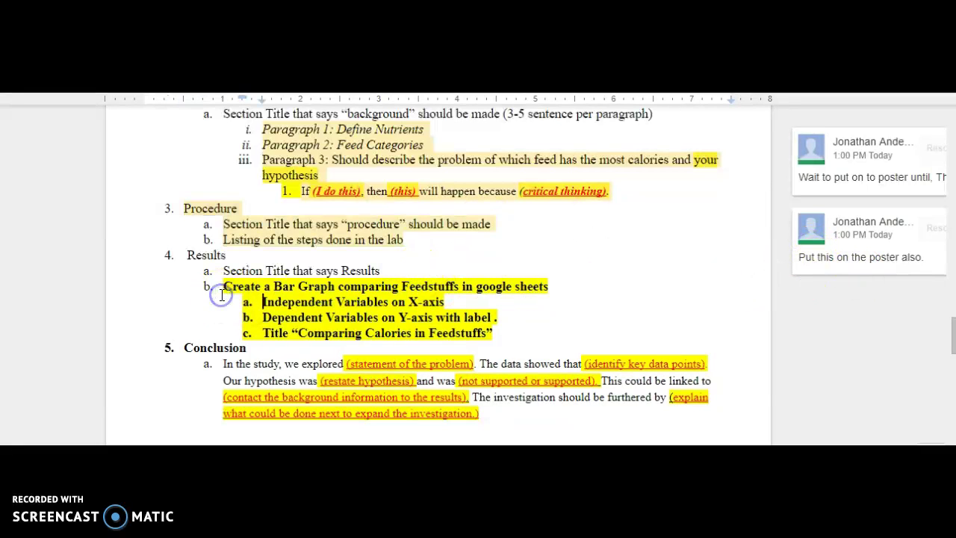
{"action": "left_click", "coordinate": [228, 287]}
{"action": "left_click_drag", "start_coordinate": [228, 286], "coordinate": [503, 331]}
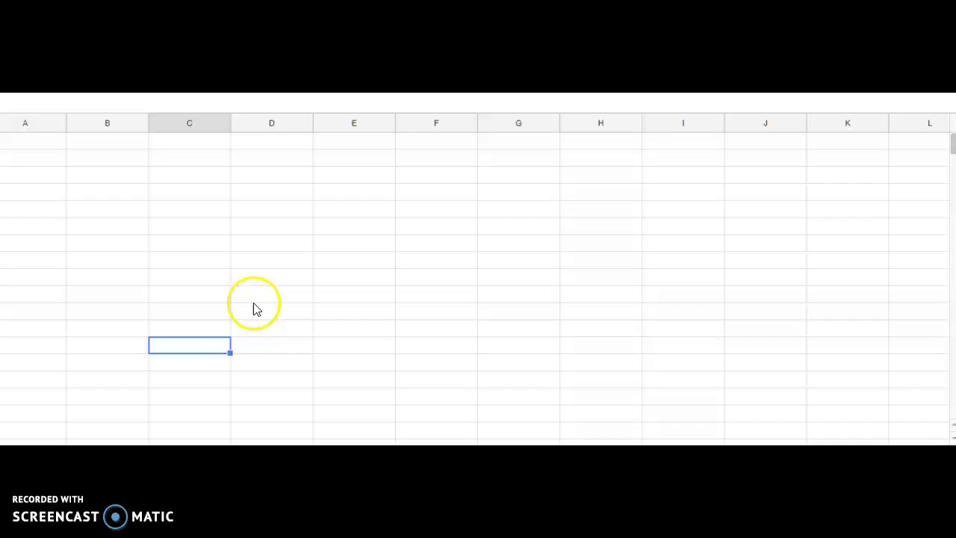
{"action": "left_click", "coordinate": [115, 245]}
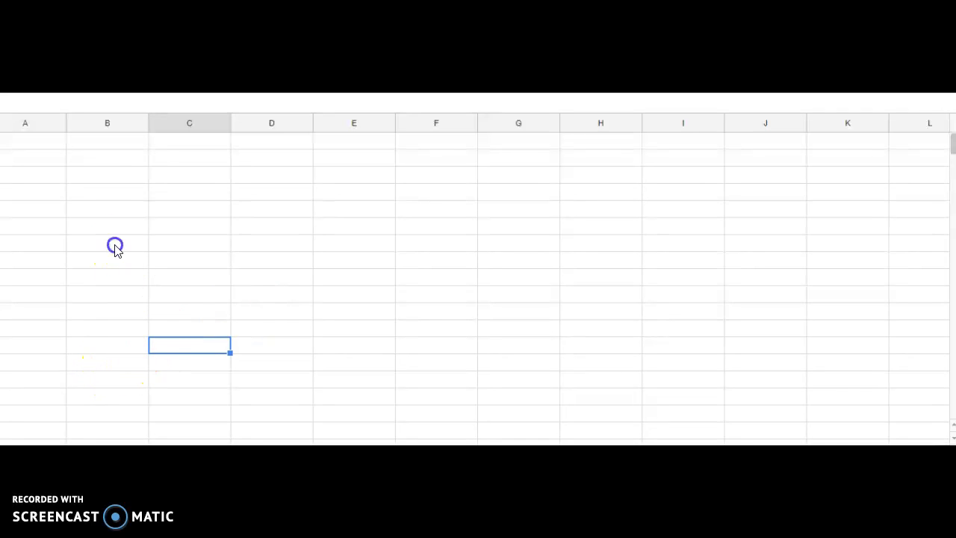
{"action": "left_click", "coordinate": [122, 177]}
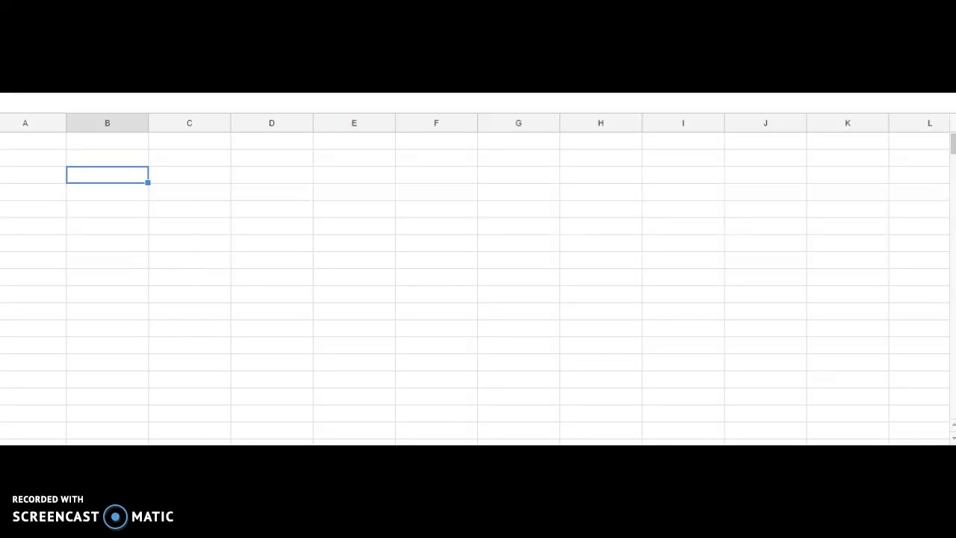
{"action": "scroll", "coordinate": [435, 318], "scroll_direction": "down", "scroll_amount": 1}
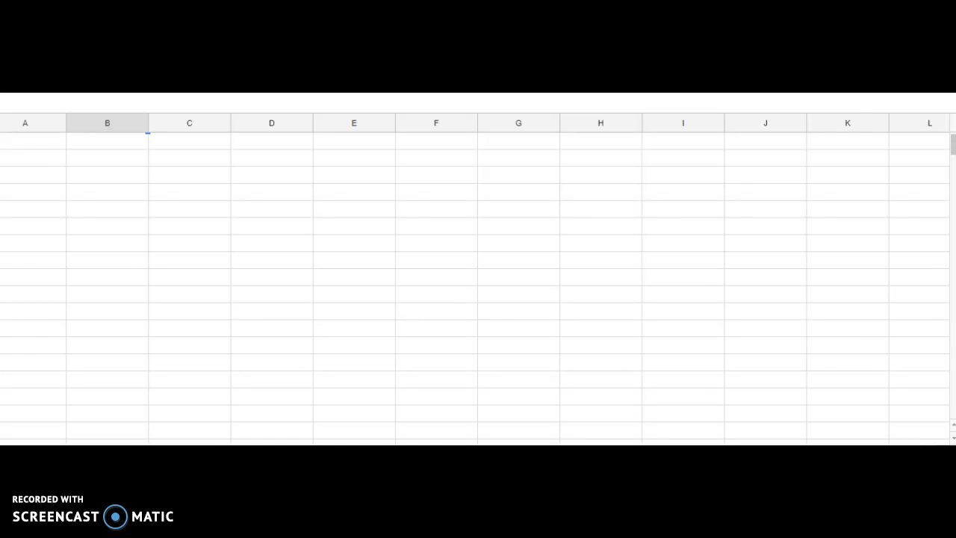
{"action": "left_click", "coordinate": [69, 396]}
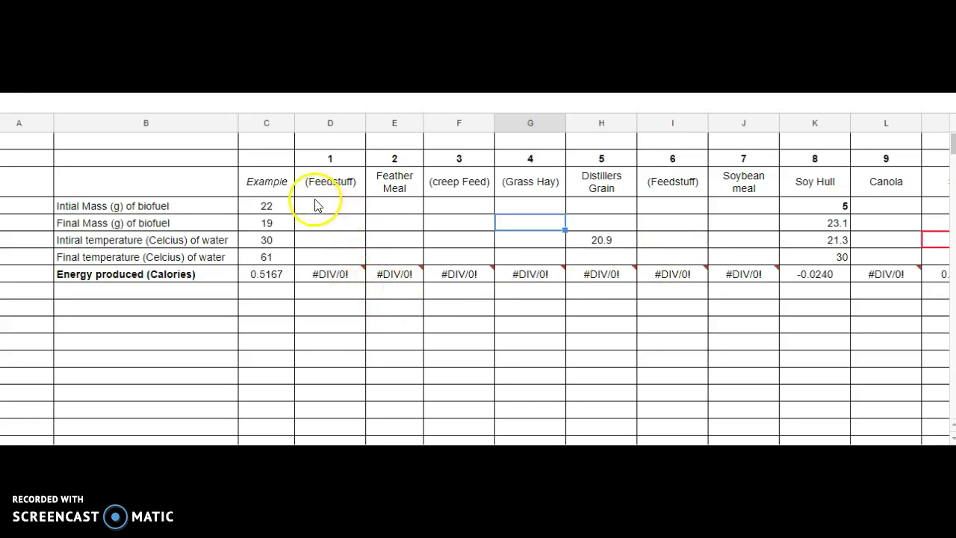
Examine the feed data sheet's mass and temperature cells and its Energy produced (Calories) row across the feedstuffs.
{"action": "left_click", "coordinate": [326, 233]}
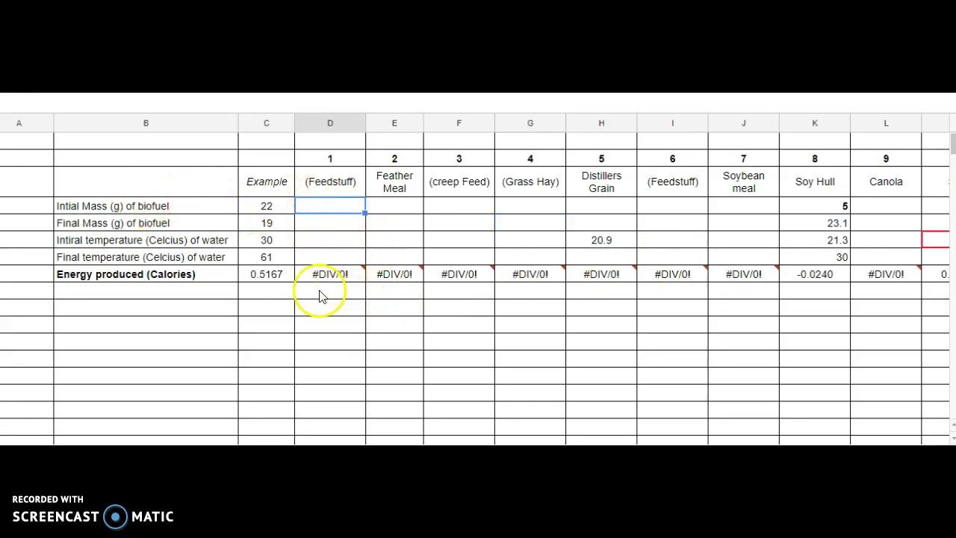
{"action": "left_click_drag", "start_coordinate": [250, 277], "coordinate": [945, 277]}
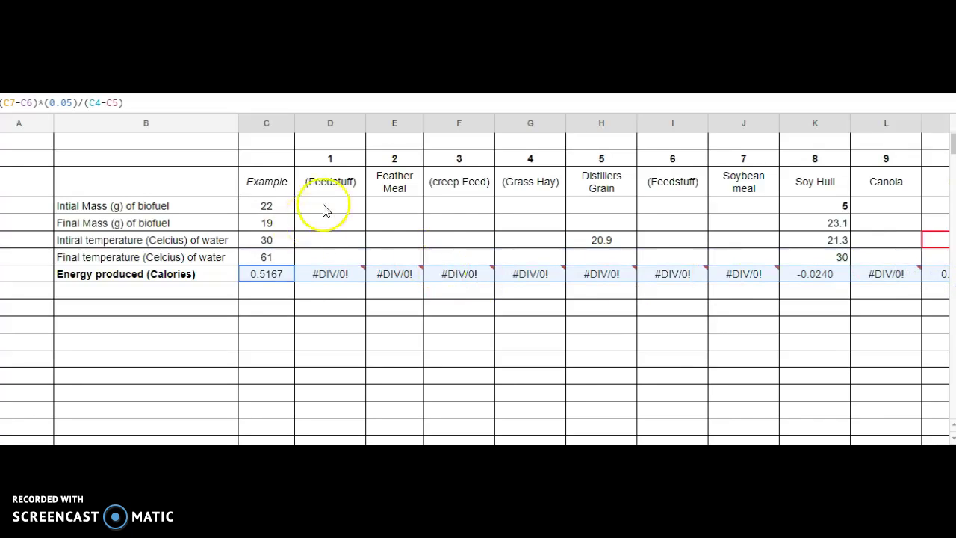
{"action": "left_click_drag", "start_coordinate": [324, 209], "coordinate": [917, 251]}
{"action": "left_click", "coordinate": [454, 215]}
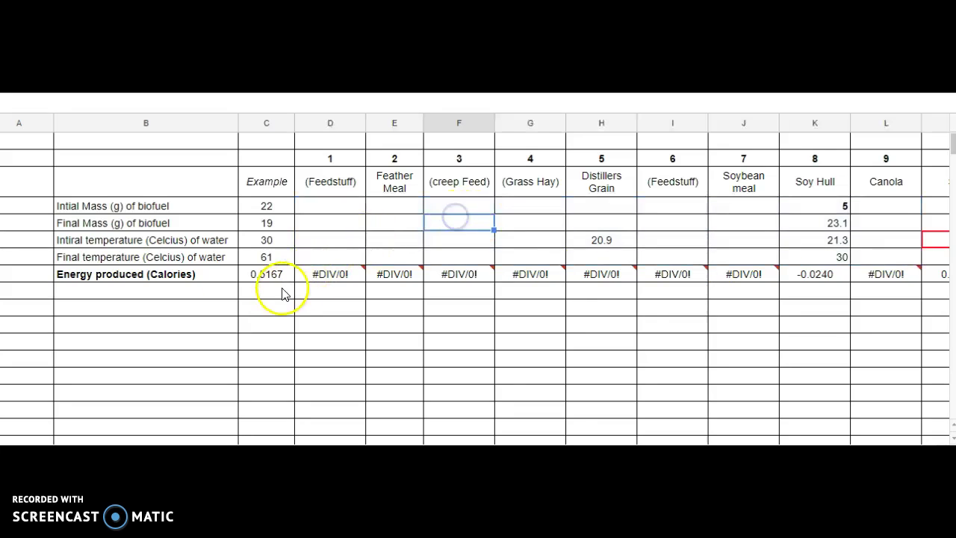
{"action": "left_click", "coordinate": [276, 277]}
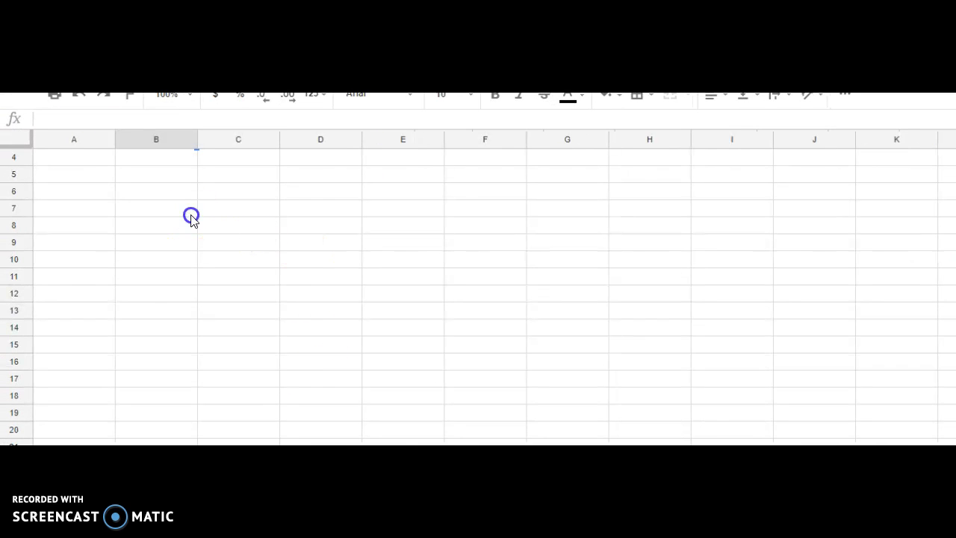
In the blank spreadsheet, enter the column header "Feedstuff" in cell B6.
{"action": "left_click", "coordinate": [192, 216]}
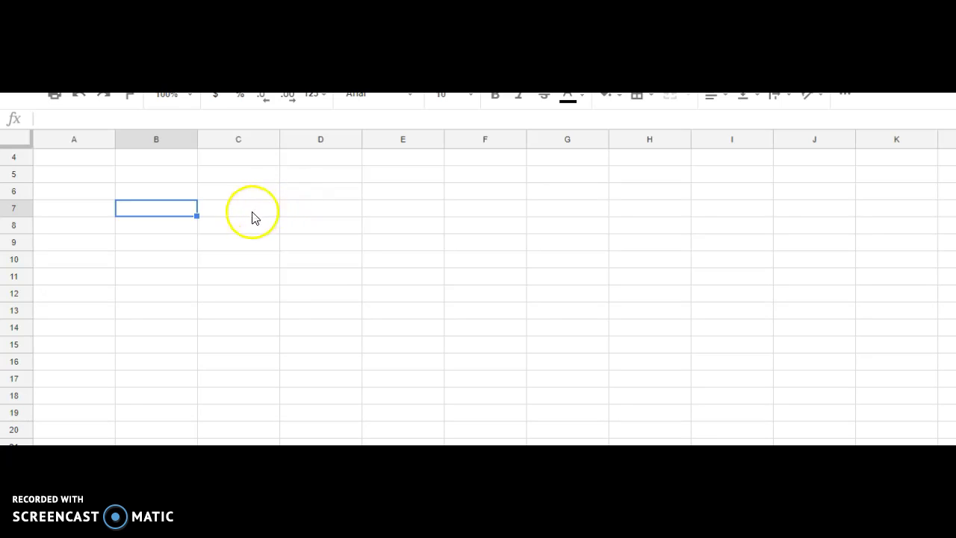
{"action": "left_click", "coordinate": [248, 216]}
{"action": "left_click", "coordinate": [204, 217]}
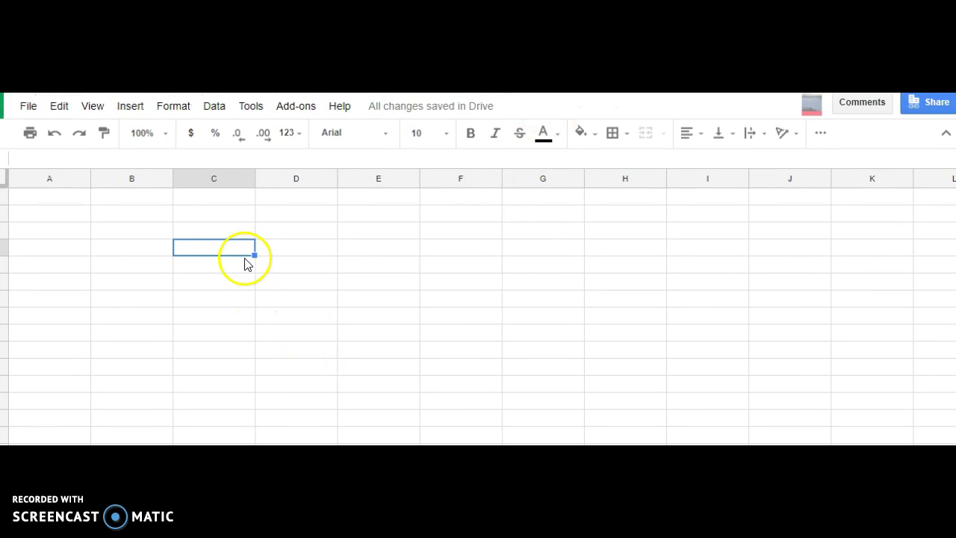
{"action": "left_click", "coordinate": [207, 238]}
{"action": "left_click", "coordinate": [158, 238]}
{"action": "type", "text": "Fe"}
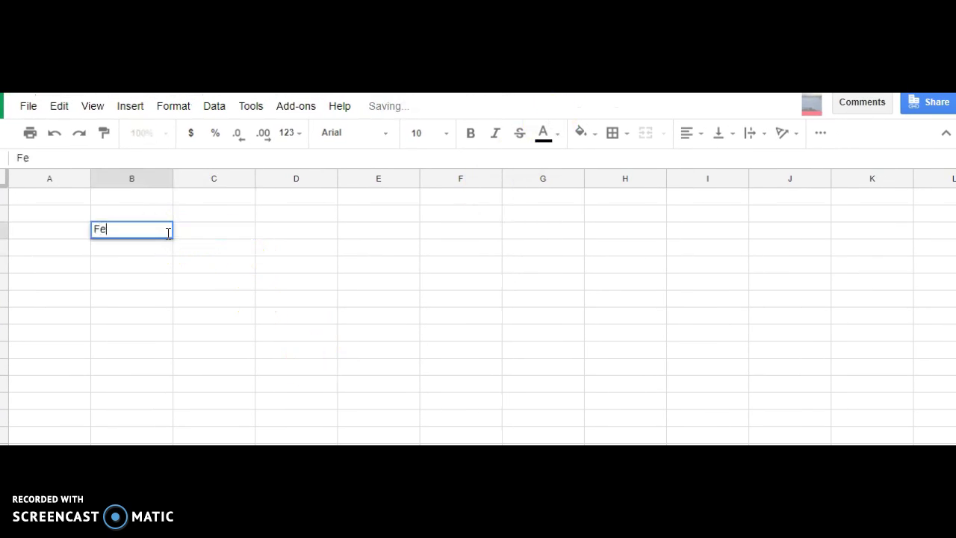
{"action": "type", "text": "edstuff"}
{"action": "key", "text": "Tab"}
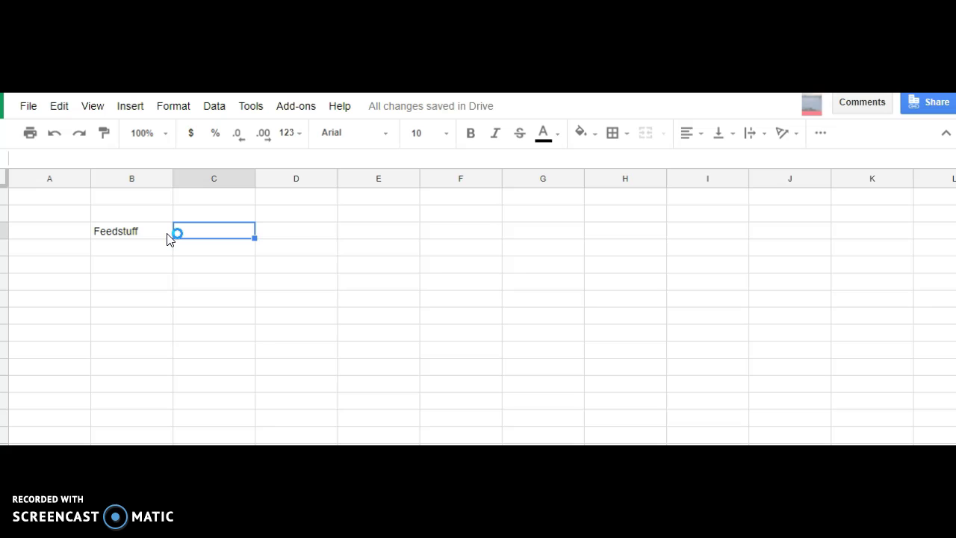
Enter "Soyhulls" in cell B7, directly beneath the Feedstuff header.
{"action": "key", "text": "Return"}
{"action": "key", "text": "Right"}
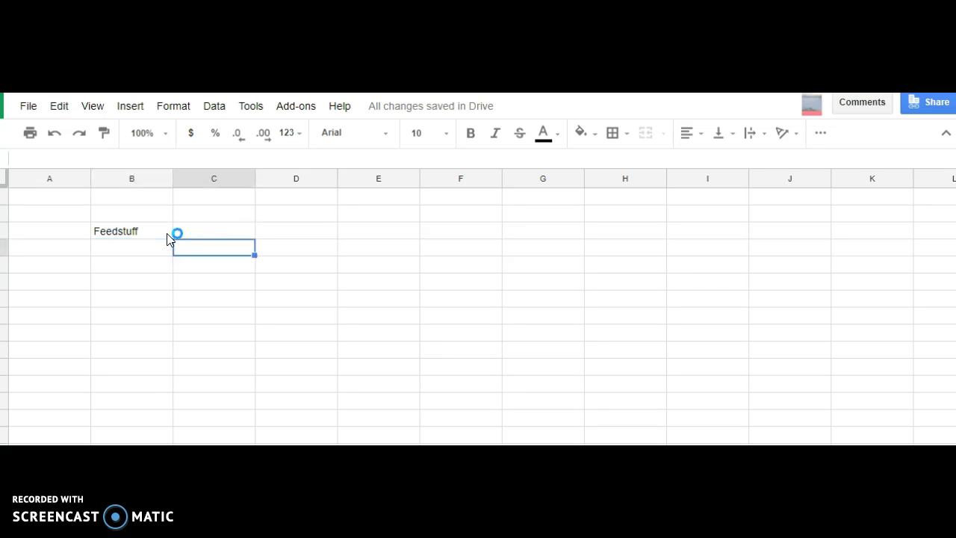
{"action": "key", "text": "Up"}
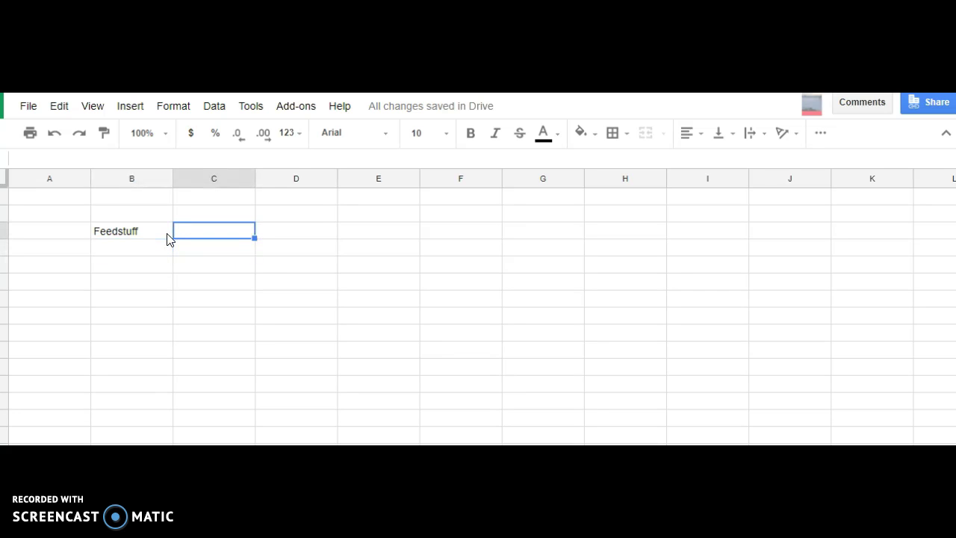
{"action": "key", "text": "Down"}
{"action": "key", "text": "Left"}
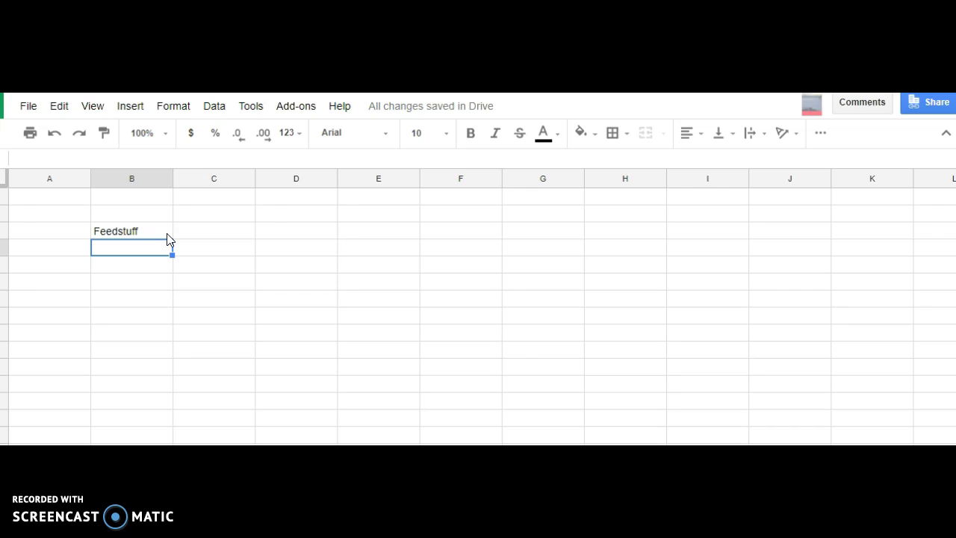
{"action": "type", "text": "SOy"}
{"action": "key", "text": "BackSpace"}
{"action": "key", "text": "BackSpace"}
{"action": "type", "text": "oyb"}
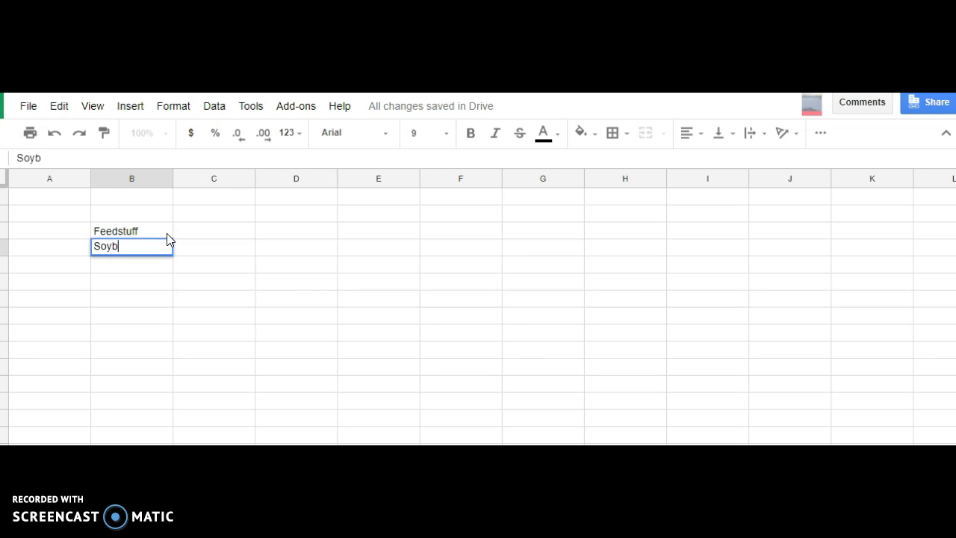
{"action": "key", "text": "BackSpace"}
{"action": "type", "text": "hulls"}
{"action": "key", "text": "Return"}
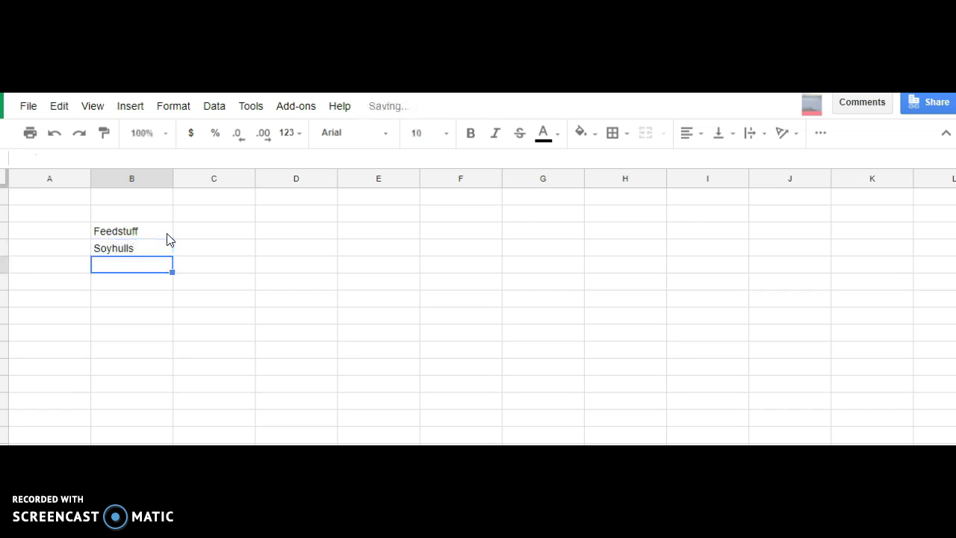
Enter "Distiler Grains" in cell B8 as the second feedstuff.
{"action": "type", "text": "Dist"}
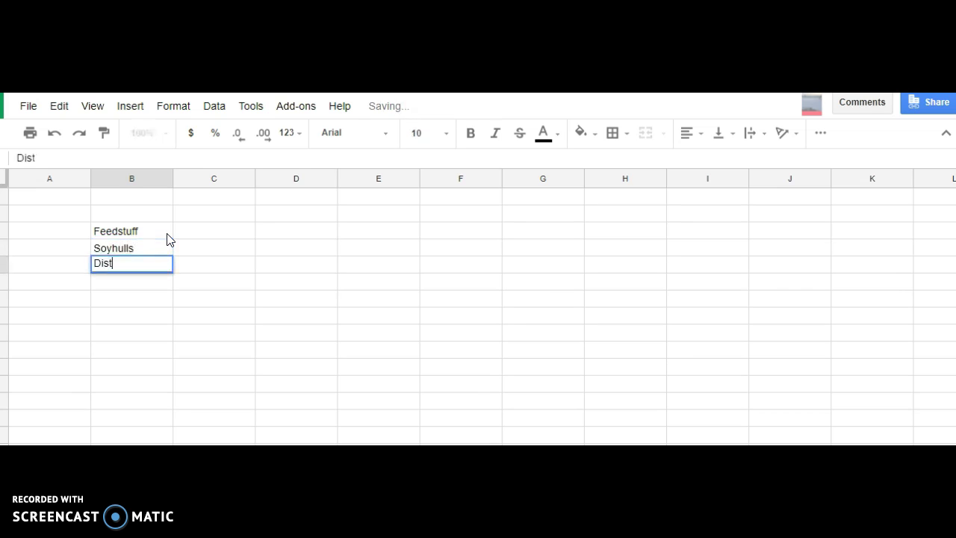
{"action": "type", "text": "iler Grains"}
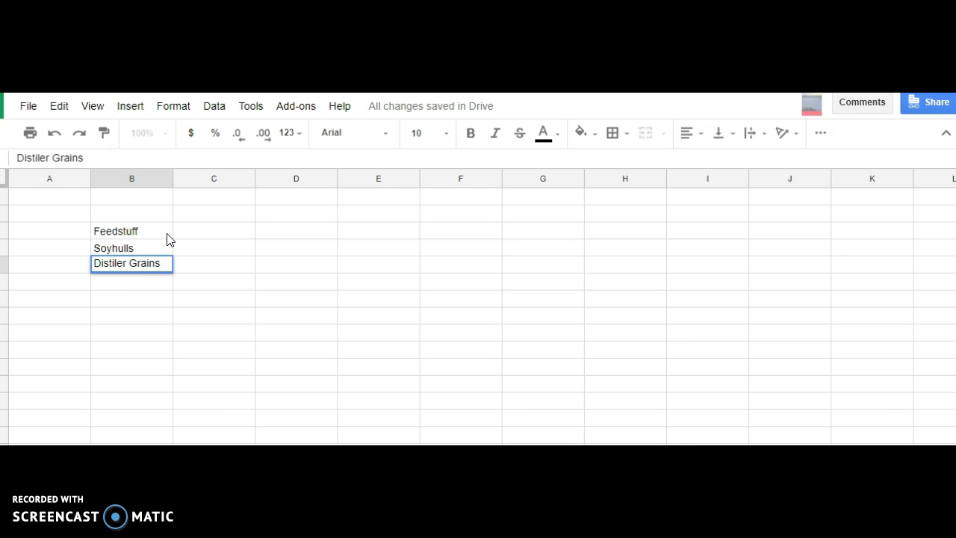
{"action": "key", "text": "Return"}
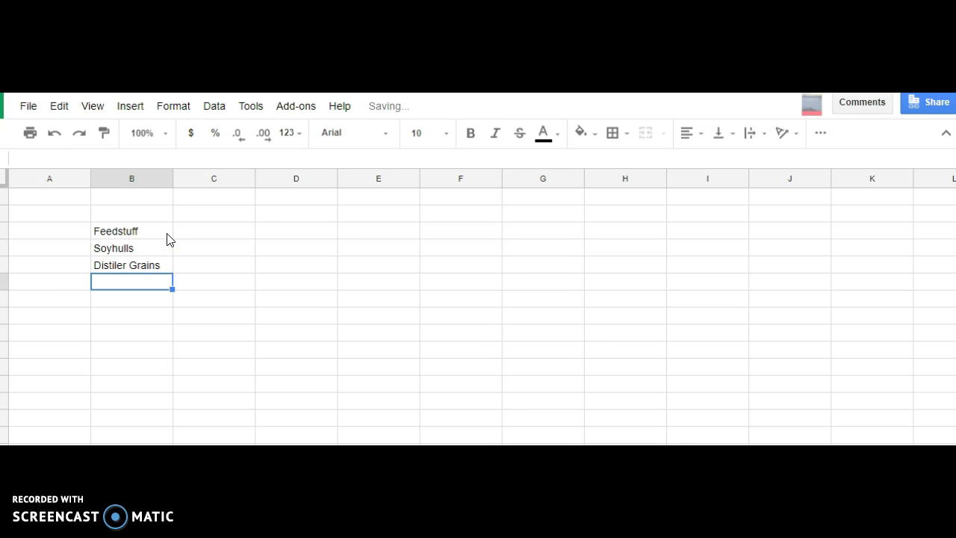
Add the column header "Calories" in cell C6 beside the Feedstuff header.
{"action": "key", "text": "Right"}
{"action": "key", "text": "Up"}
{"action": "key", "text": "Up"}
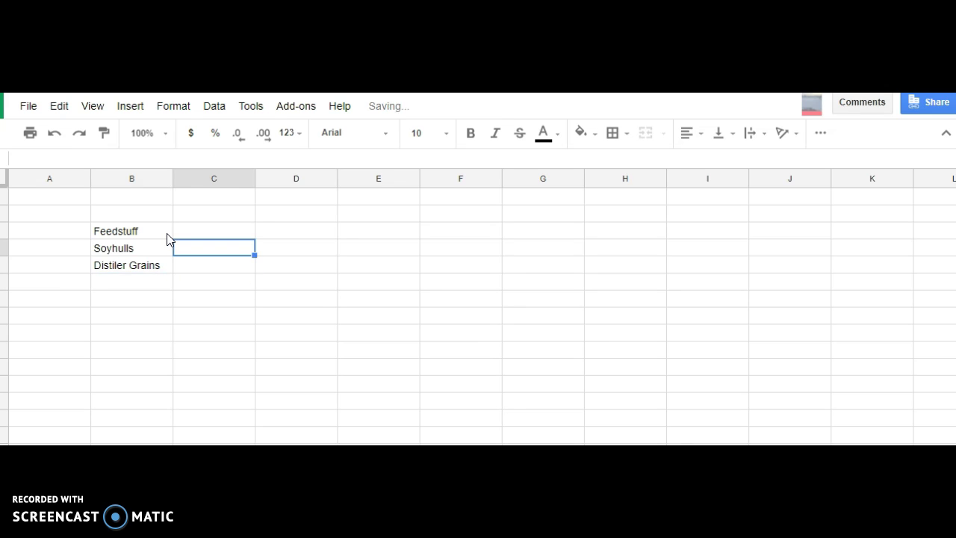
{"action": "key", "text": "Up"}
{"action": "type", "text": "Cal"}
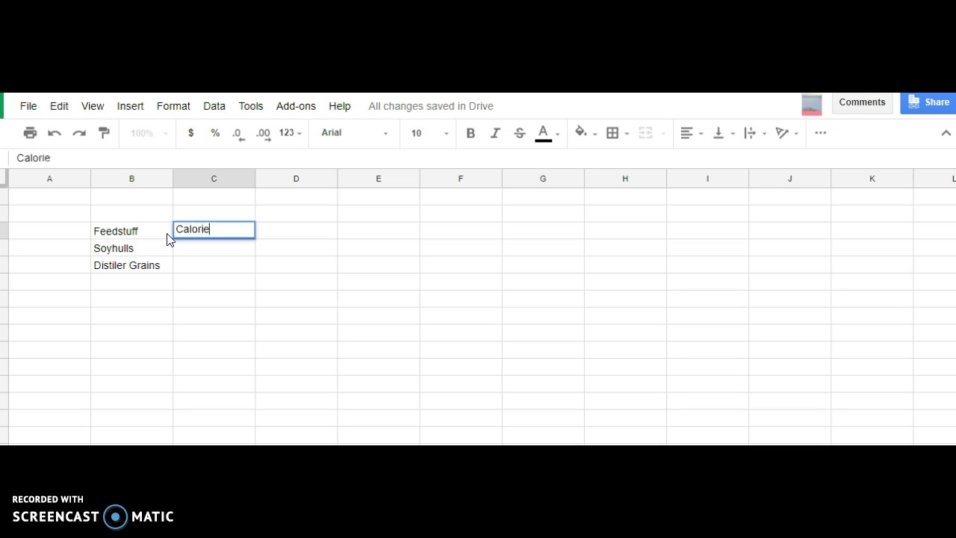
{"action": "key", "text": "Return"}
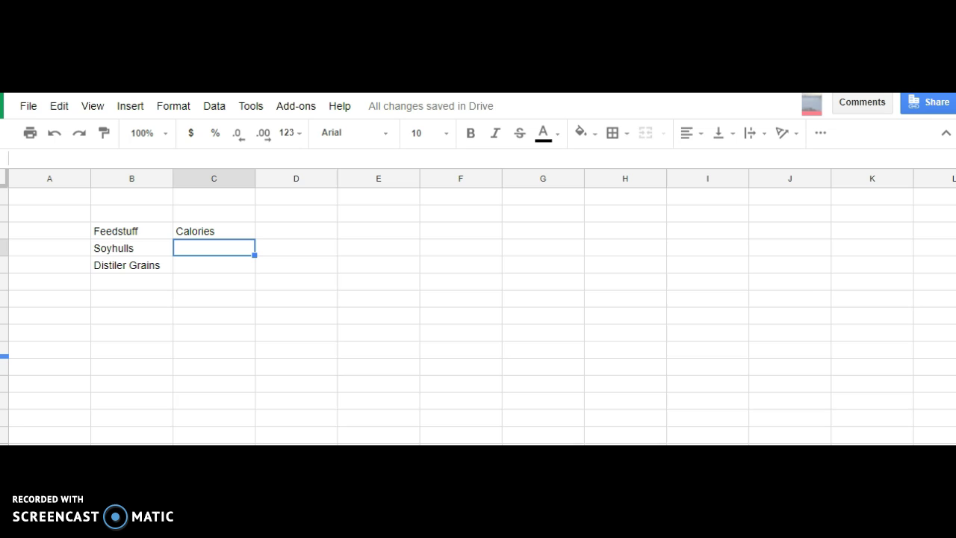
Look up Soy Hull's energy produced in the feed data sheet, and enter calories of .024 for Soyhulls and 12 for Distiler Grains.
{"action": "key", "text": "ctrl+Page_Down"}
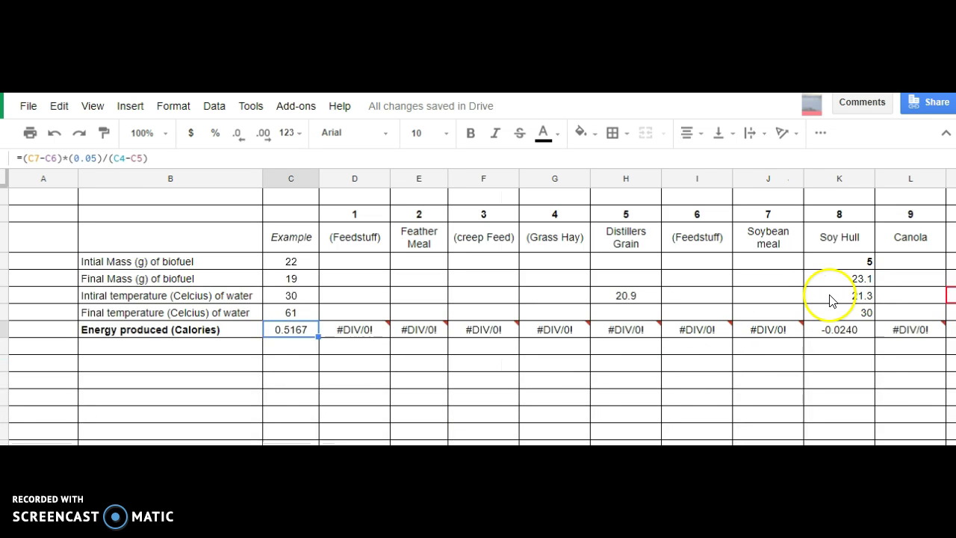
{"action": "left_click", "coordinate": [859, 337]}
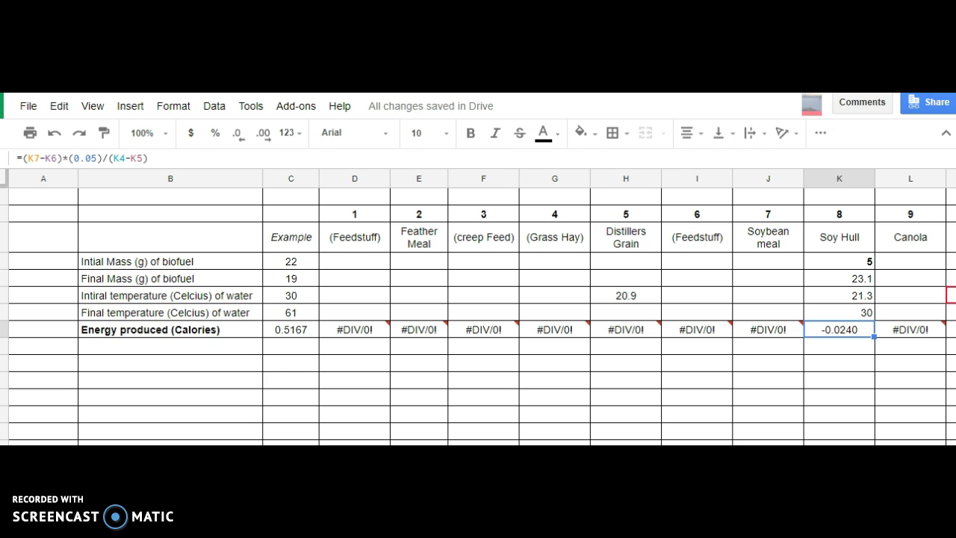
{"action": "key", "text": "ctrl+Page_Down"}
{"action": "type", "text": ".024"}
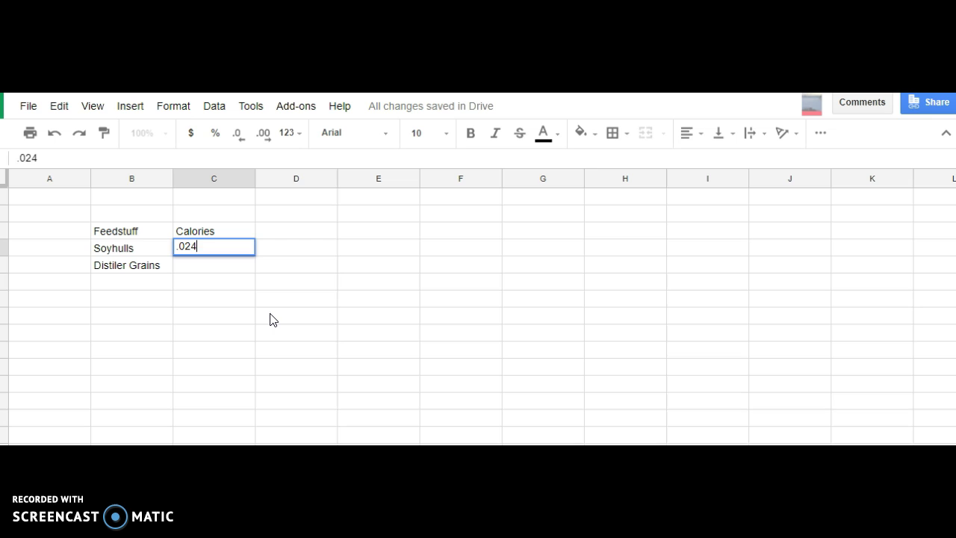
{"action": "key", "text": "Return"}
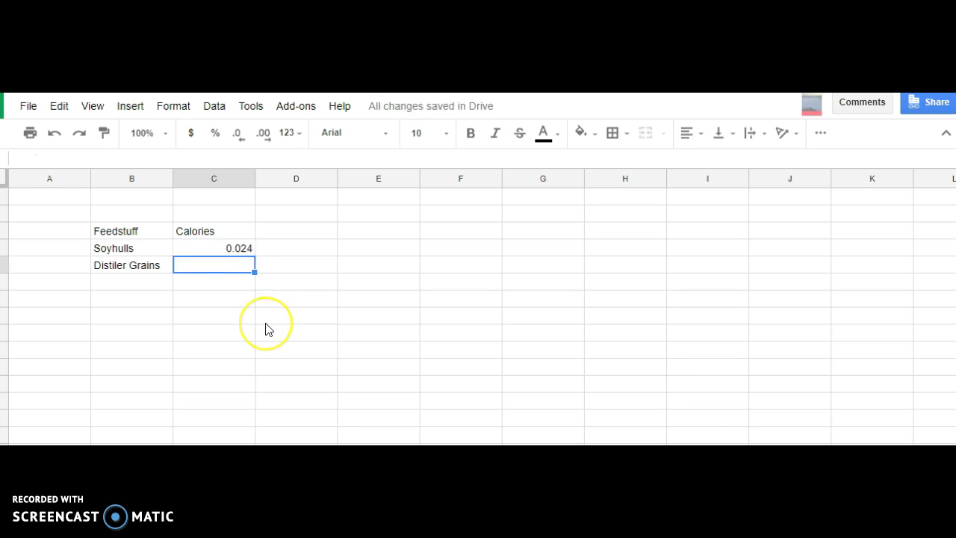
{"action": "type", "text": "12"}
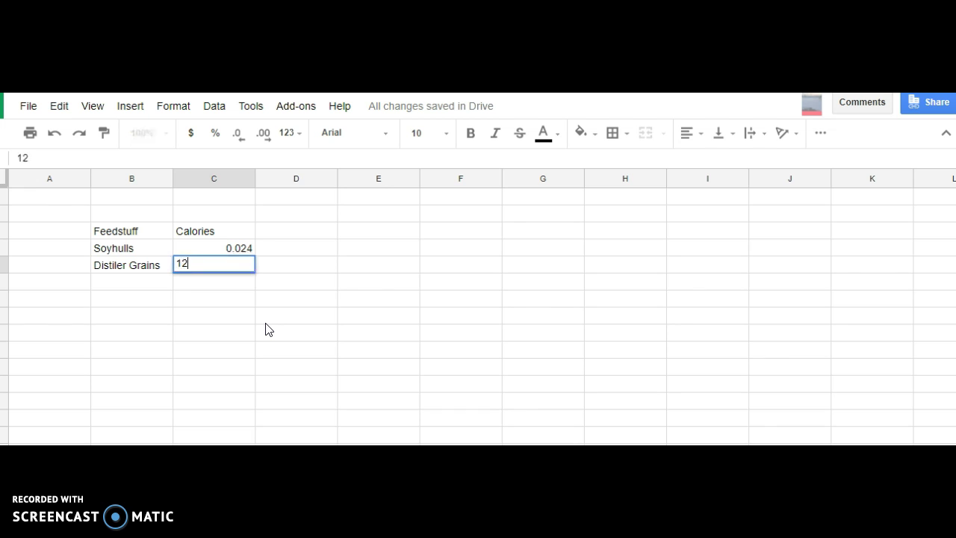
{"action": "key", "text": "Return"}
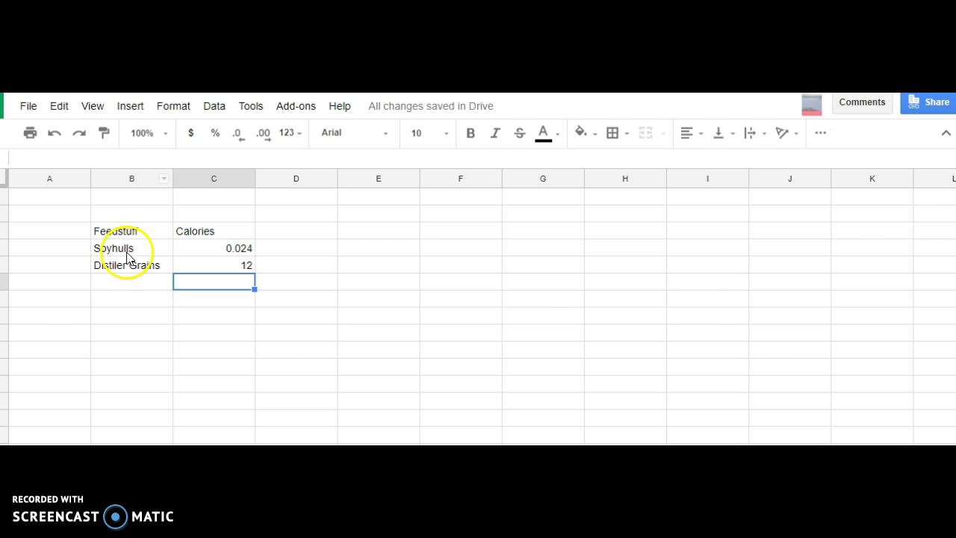
Insert a column chart of calories by feedstuff from the table in B6:C8.
{"action": "left_click_drag", "start_coordinate": [122, 238], "coordinate": [203, 265]}
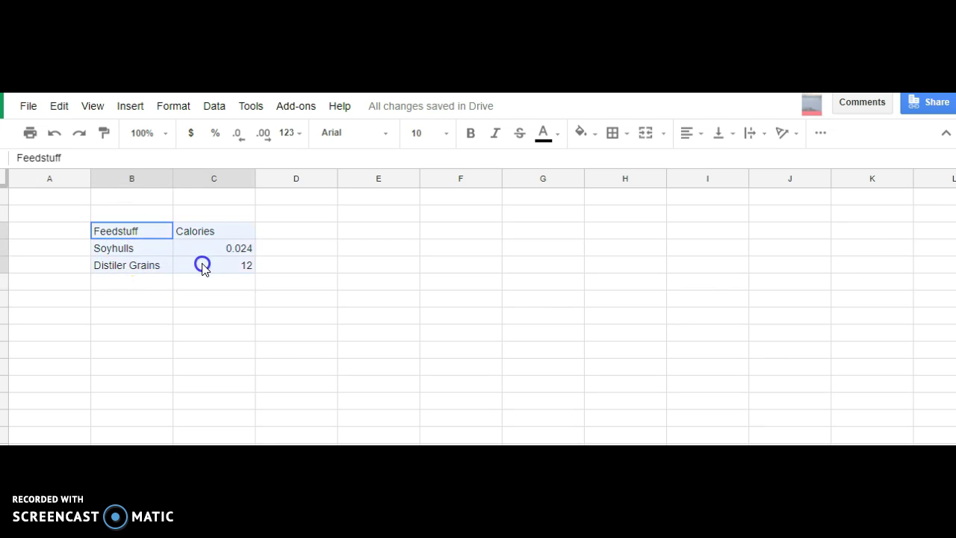
{"action": "left_click", "coordinate": [133, 114]}
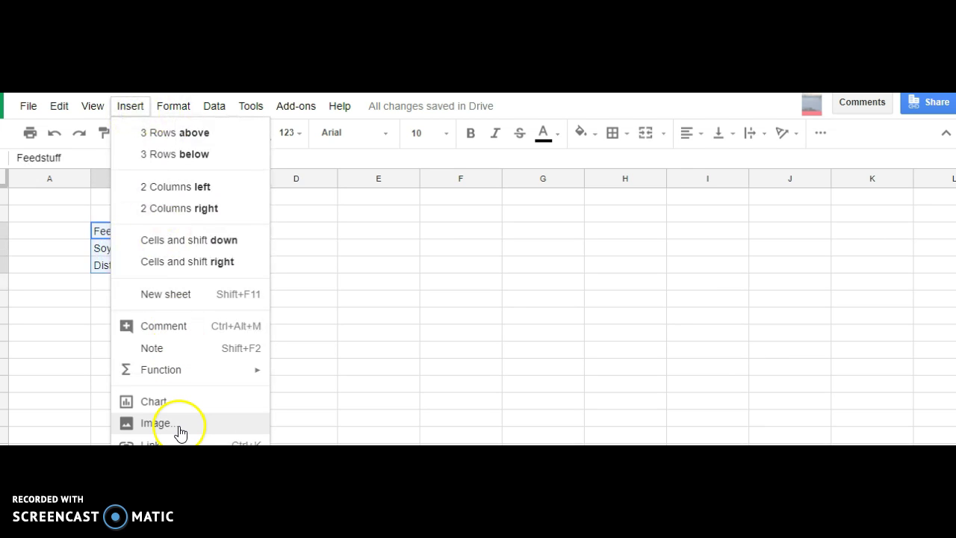
{"action": "left_click", "coordinate": [162, 406]}
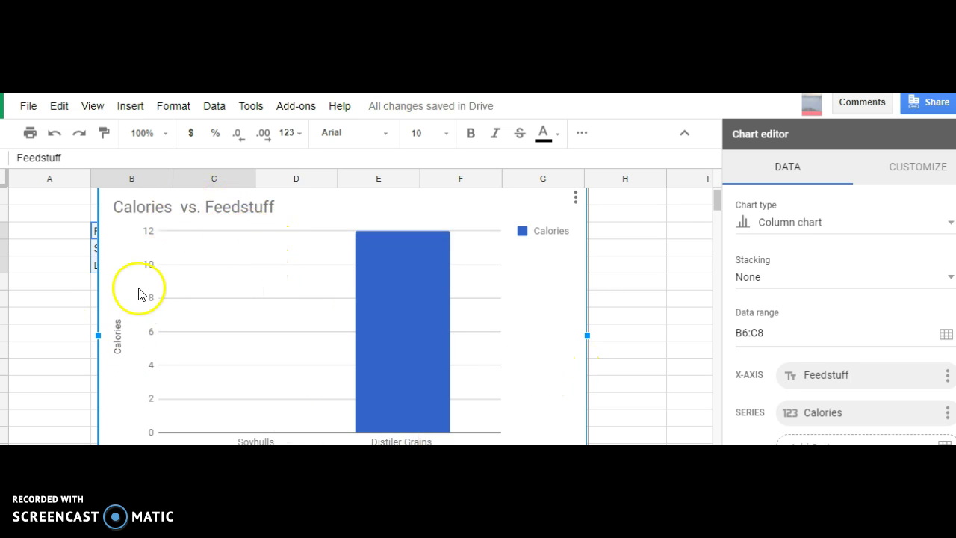
{"action": "mouse_move", "coordinate": [402, 337]}
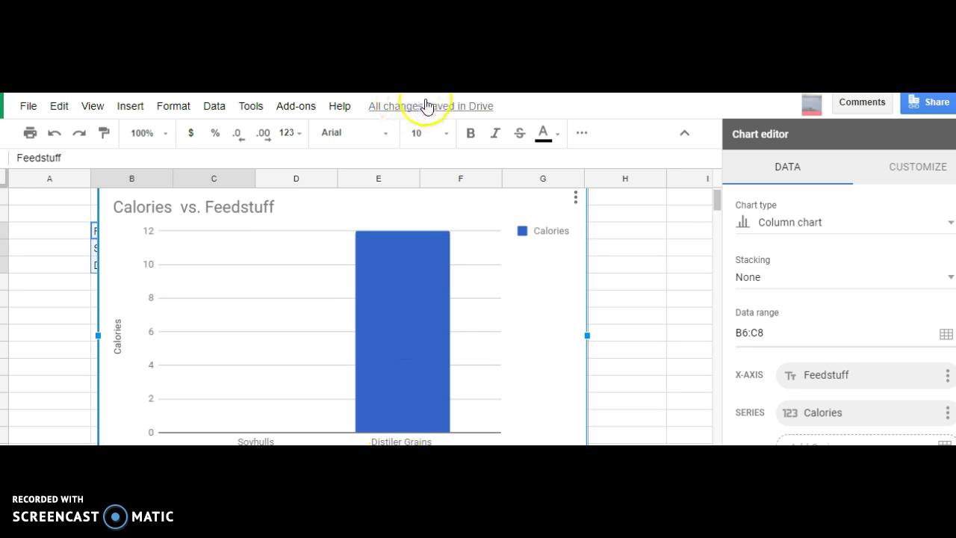
In the lab write-up document, attach the comment "State on Wednesday" to the bar graph instructions under Results.
{"action": "scroll", "coordinate": [138, 291], "scroll_direction": "down", "scroll_amount": 1}
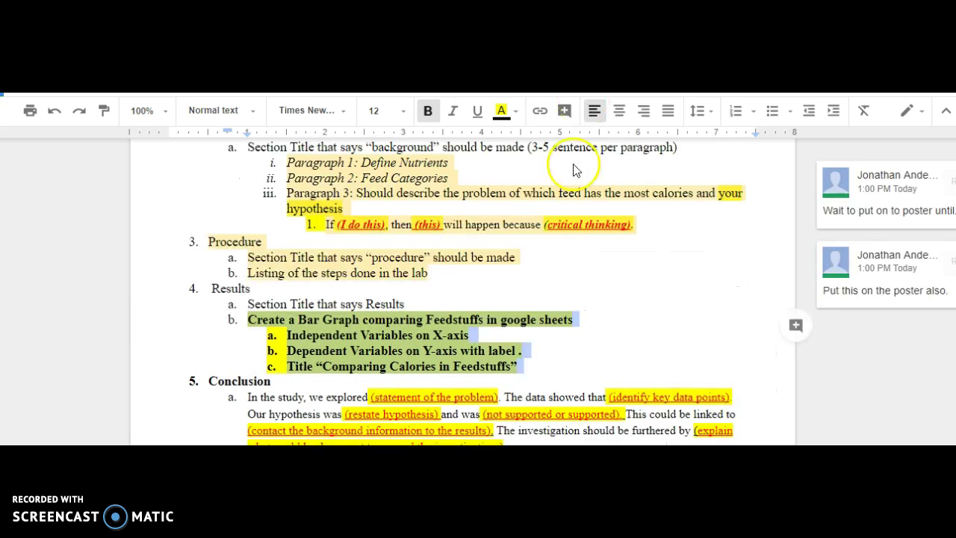
{"action": "scroll", "coordinate": [216, 328], "scroll_direction": "down", "scroll_amount": 1}
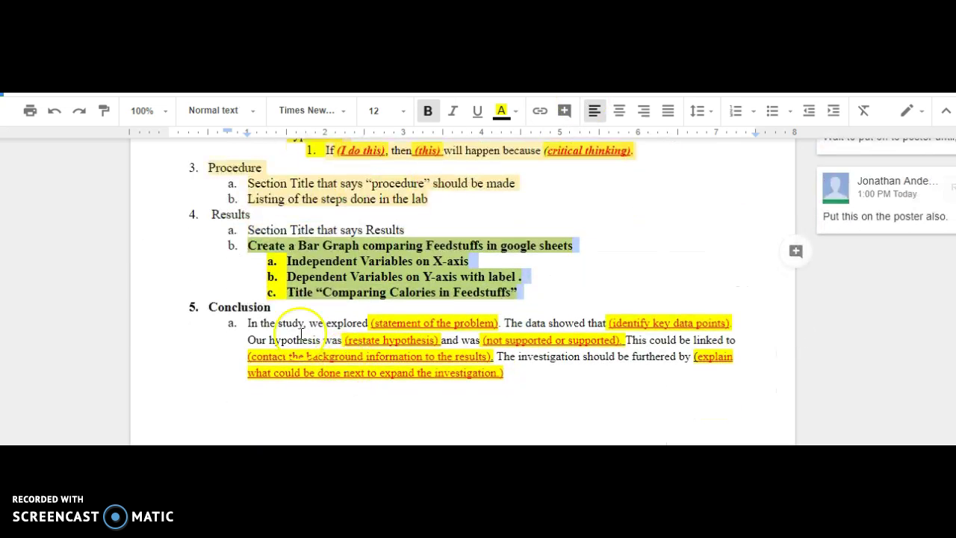
{"action": "left_click", "coordinate": [238, 325]}
{"action": "left_click_drag", "start_coordinate": [455, 381], "coordinate": [520, 383]}
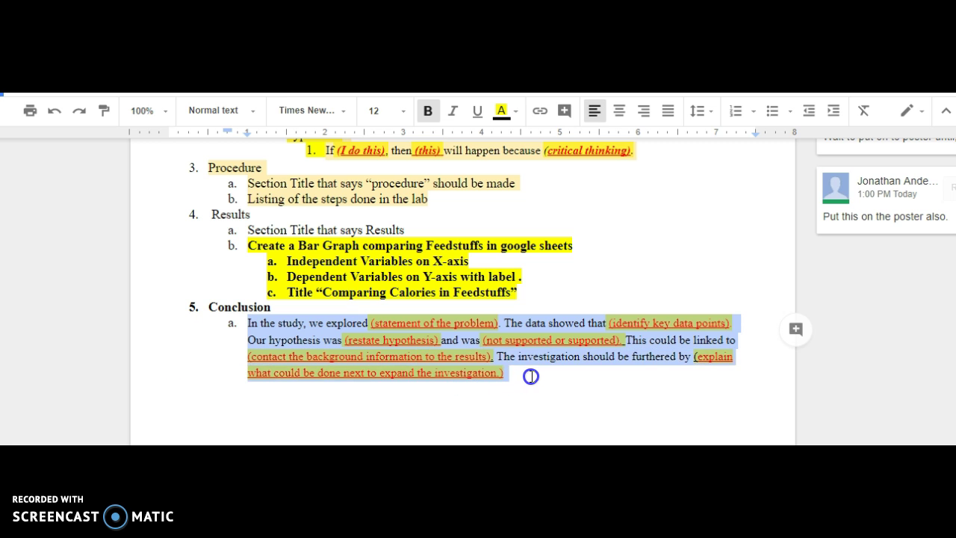
{"action": "left_click", "coordinate": [531, 306]}
{"action": "left_click", "coordinate": [526, 291]}
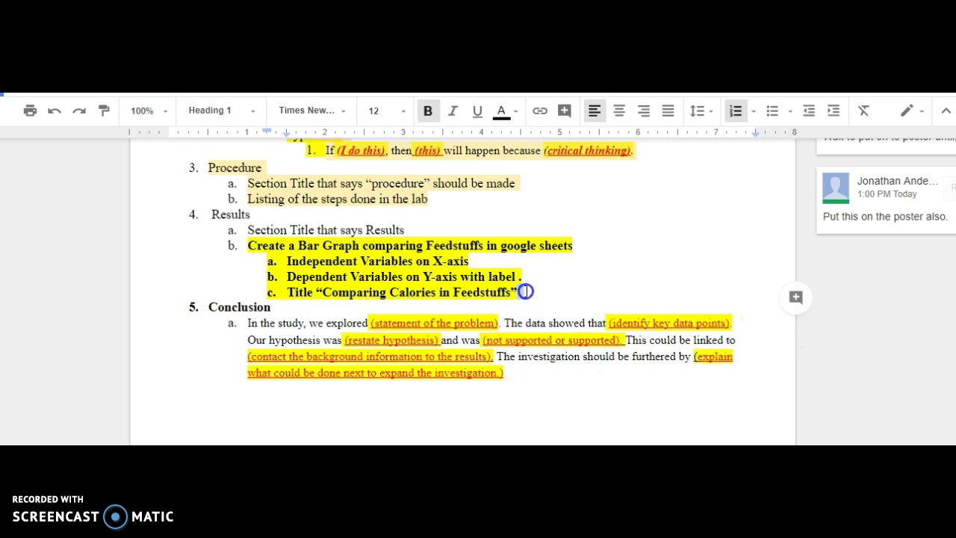
{"action": "left_click_drag", "start_coordinate": [526, 291], "coordinate": [247, 245]}
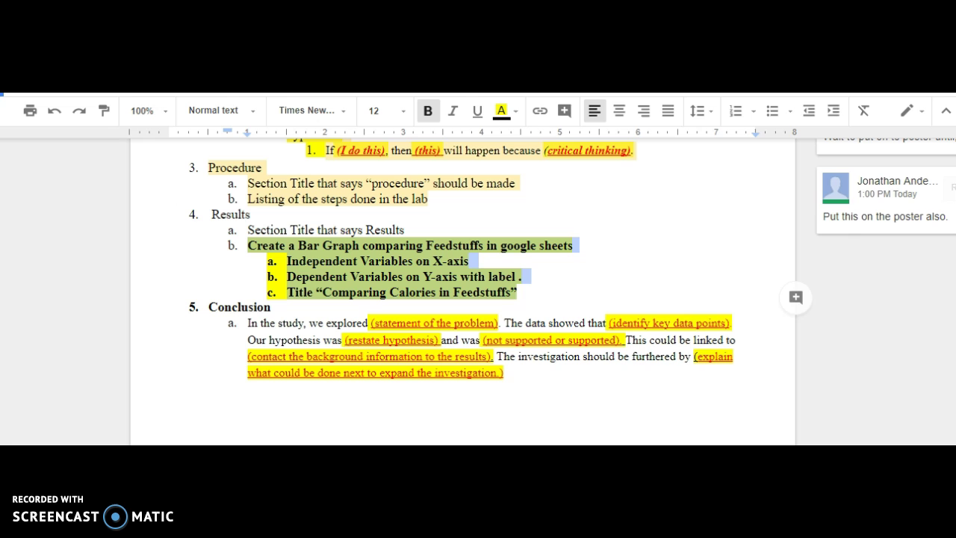
{"action": "key", "text": "ctrl+alt+shift+a"}
{"action": "left_click", "coordinate": [915, 123]}
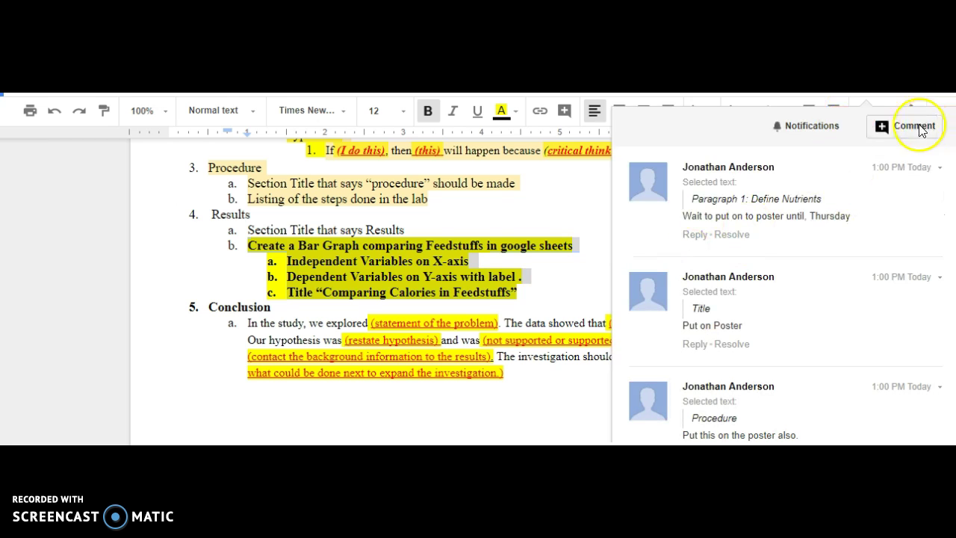
{"action": "type", "text": "S"}
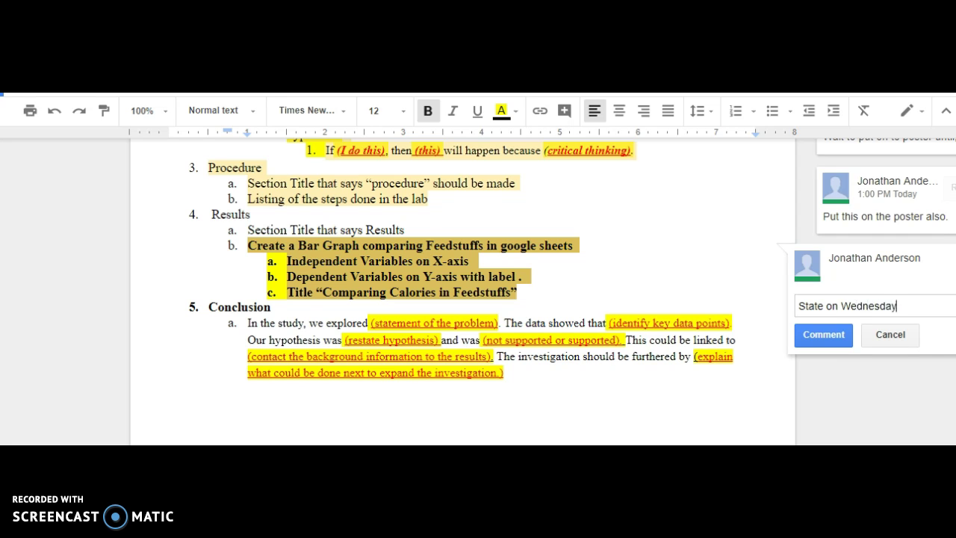
{"action": "type", "text": "tate on Wednesday"}
{"action": "left_click", "coordinate": [811, 334]}
Attach the comment "Wait until Thursday" to the paragraph under Conclusion.
{"action": "left_click_drag", "start_coordinate": [518, 375], "coordinate": [243, 328]}
{"action": "left_click", "coordinate": [880, 97]}
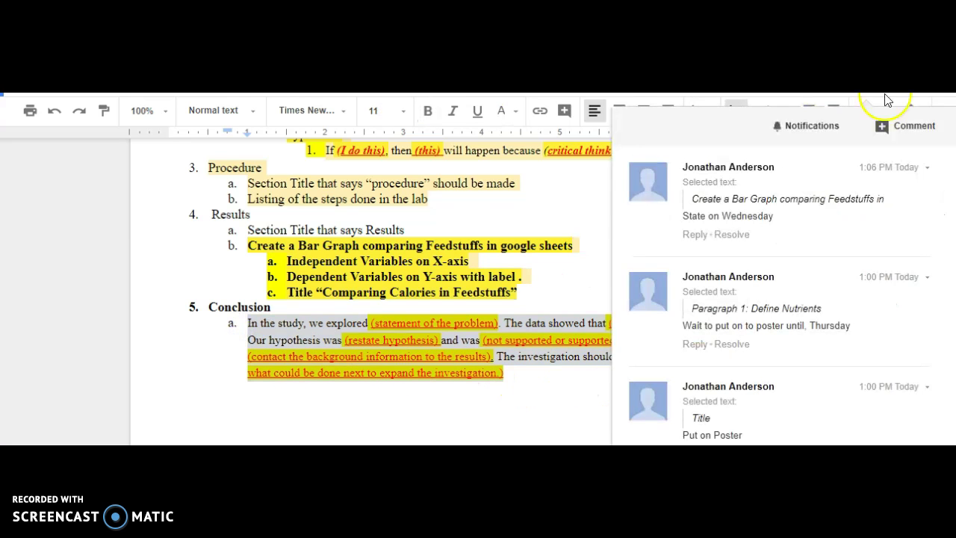
{"action": "left_click", "coordinate": [908, 133]}
{"action": "type", "text": "Wait until Thursday"}
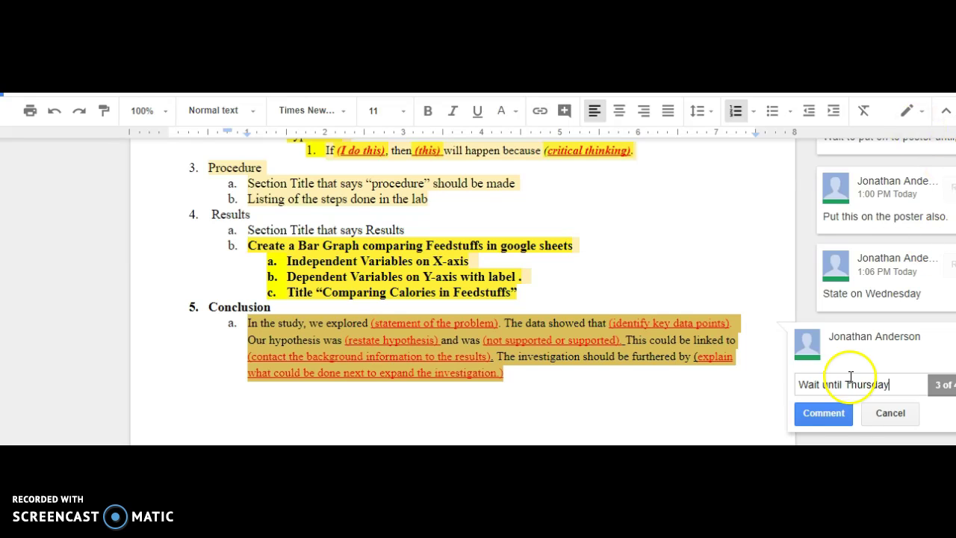
{"action": "left_click", "coordinate": [822, 412]}
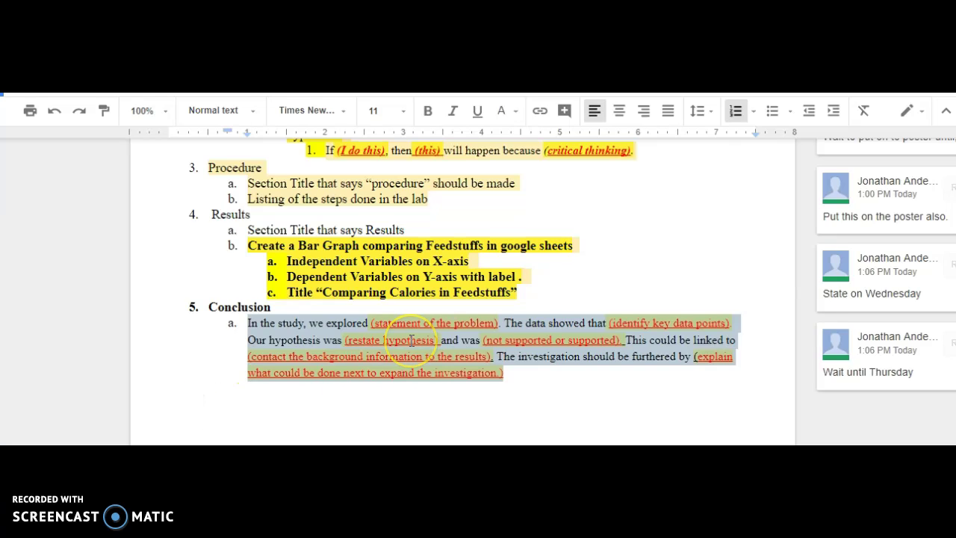
Review the poster requirements from Title and Background through Procedure, Results and Conclusion, together with their comments.
{"action": "scroll", "coordinate": [411, 340], "scroll_direction": "up", "scroll_amount": 10}
{"action": "scroll", "coordinate": [411, 340], "scroll_direction": "down", "scroll_amount": 3}
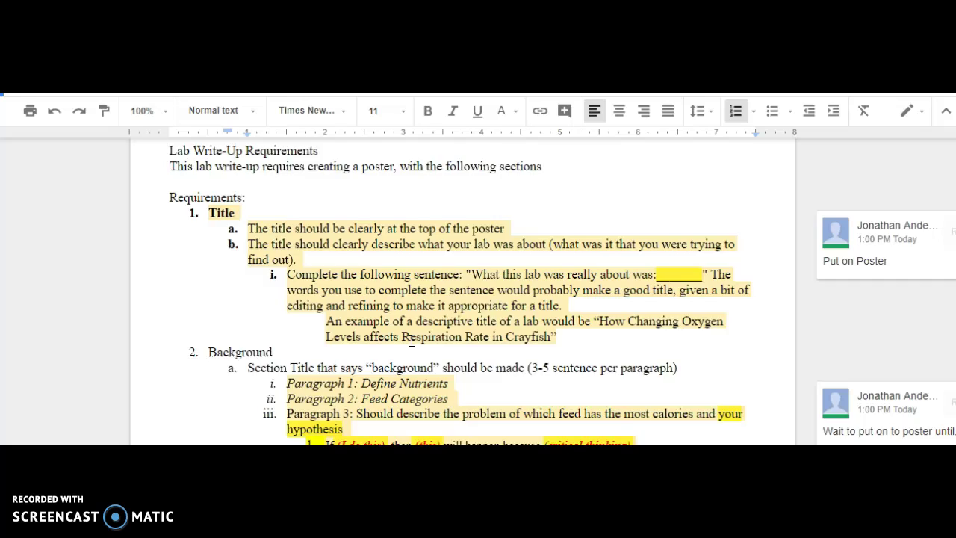
{"action": "scroll", "coordinate": [412, 341], "scroll_direction": "down", "scroll_amount": 3}
{"action": "left_click", "coordinate": [202, 256]}
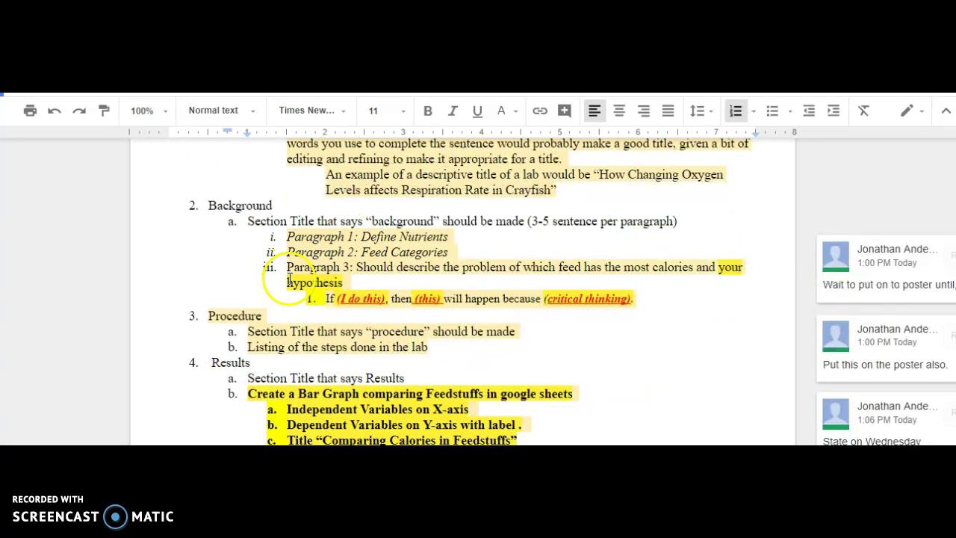
{"action": "scroll", "coordinate": [296, 273], "scroll_direction": "down", "scroll_amount": 2}
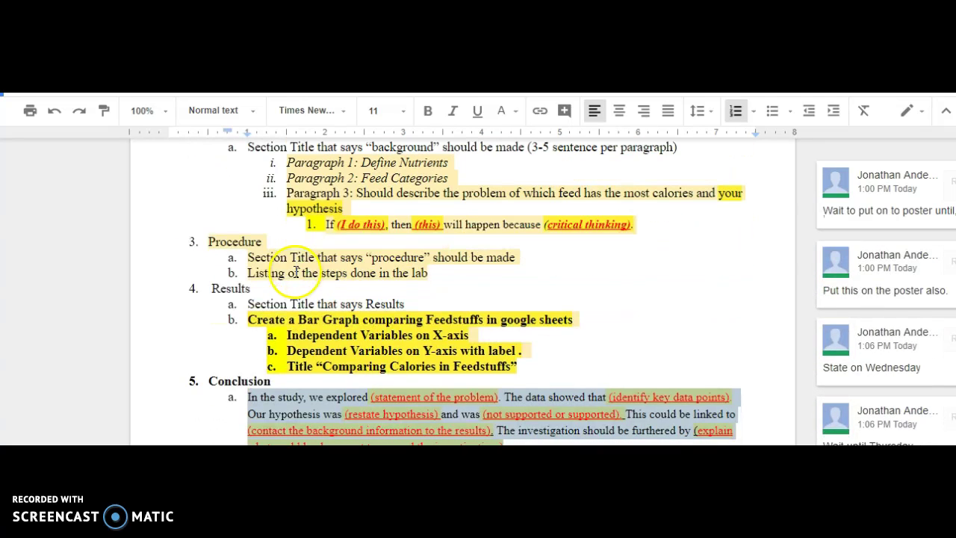
{"action": "left_click_drag", "start_coordinate": [198, 242], "coordinate": [406, 271]}
{"action": "scroll", "coordinate": [406, 271], "scroll_direction": "down", "scroll_amount": 3}
{"action": "scroll", "coordinate": [191, 174], "scroll_direction": "up", "scroll_amount": 1}
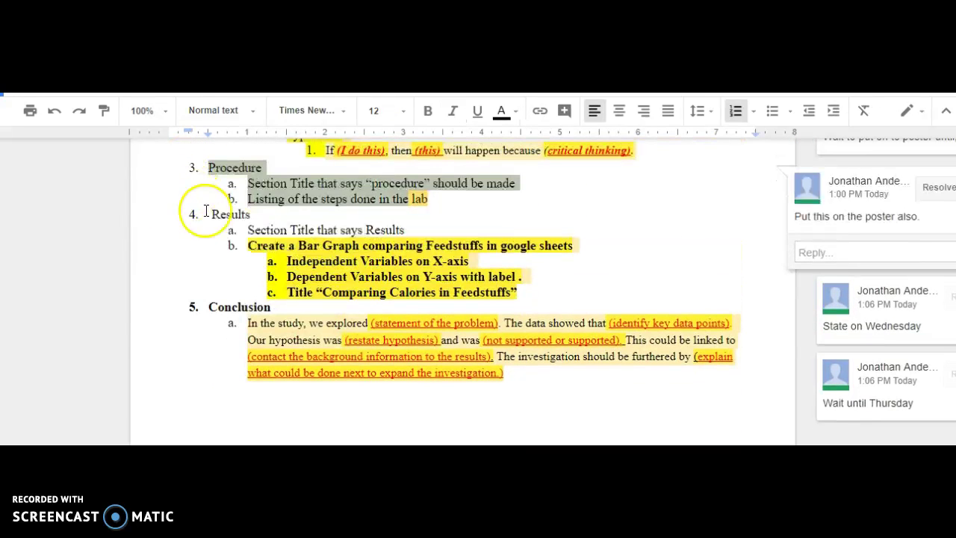
{"action": "left_click_drag", "start_coordinate": [209, 215], "coordinate": [543, 286]}
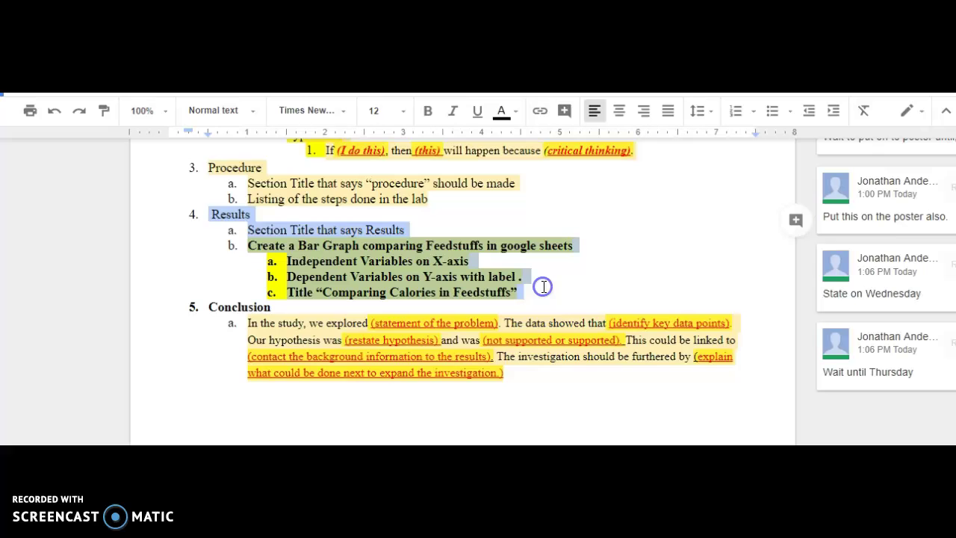
{"action": "scroll", "coordinate": [544, 284], "scroll_direction": "down", "scroll_amount": 1}
{"action": "left_click_drag", "start_coordinate": [209, 236], "coordinate": [517, 301]}
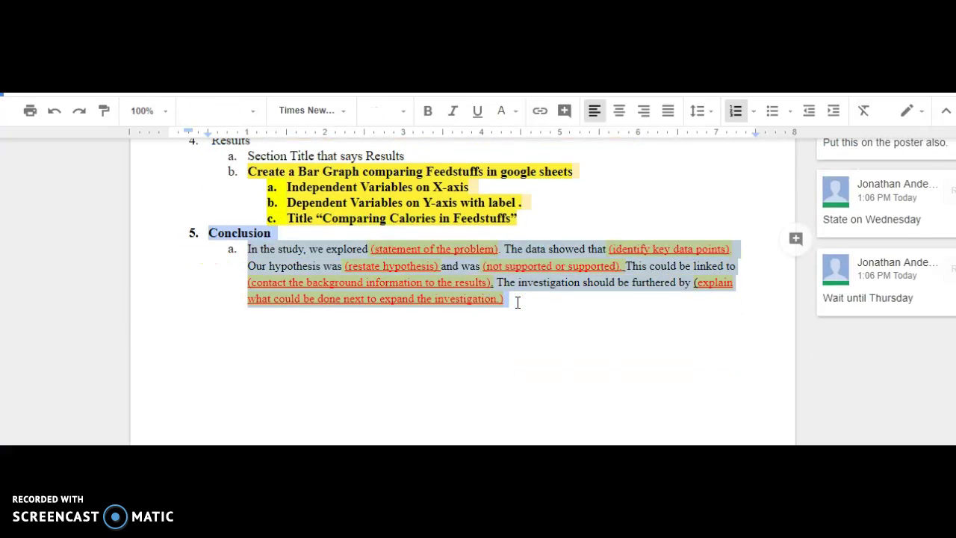
{"action": "left_click", "coordinate": [503, 331]}
{"action": "scroll", "coordinate": [503, 332], "scroll_direction": "up", "scroll_amount": 2}
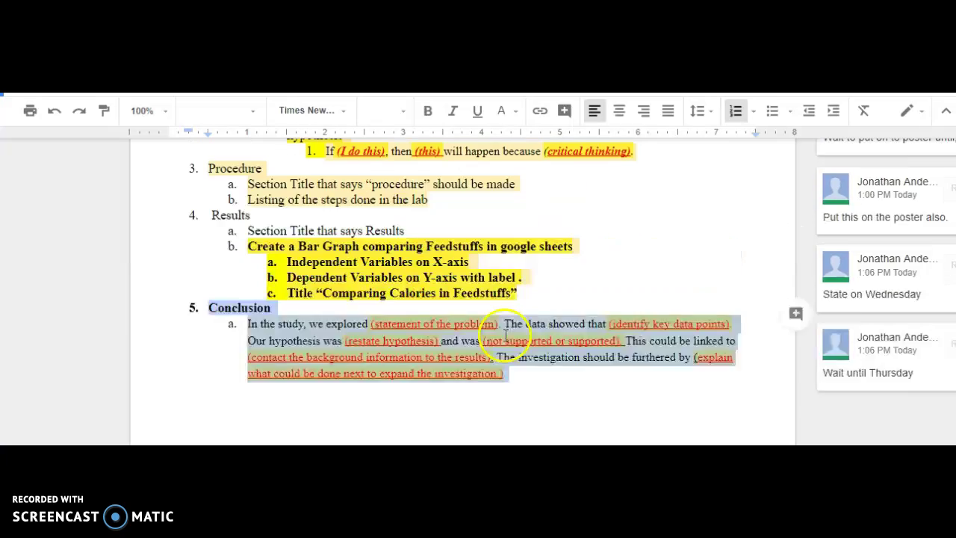